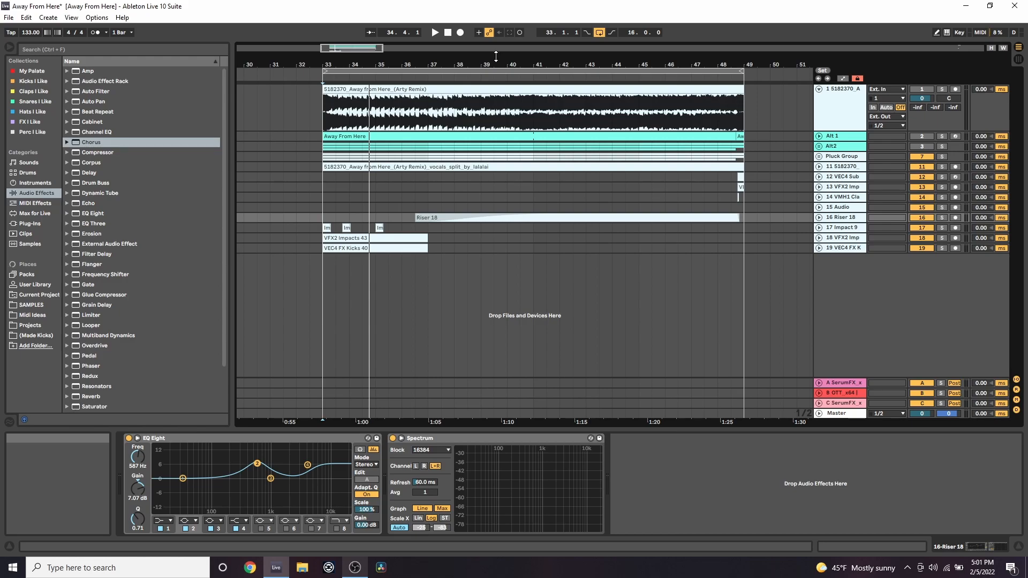
- Solo the Arty Remix reference track, play it back from bar 33, and turn off arrangement looping
drag(496, 56, 504, 59)
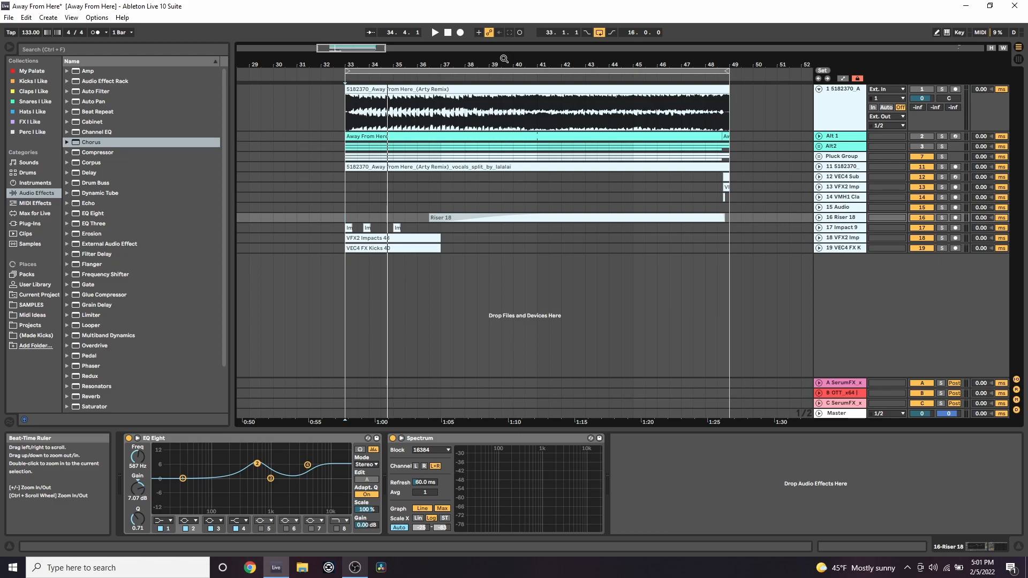
click(941, 89)
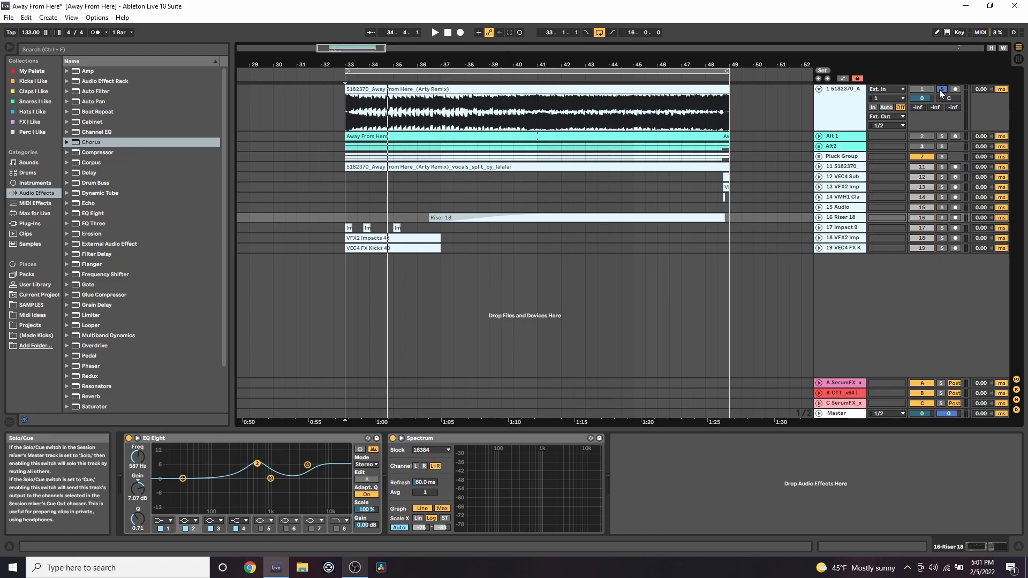
click(692, 86)
key(space)
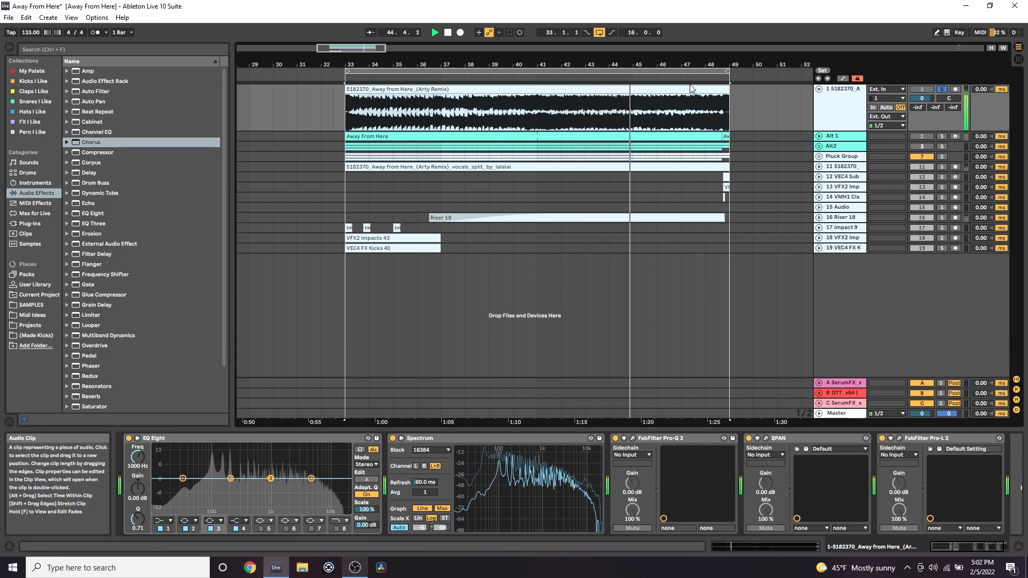
click(600, 32)
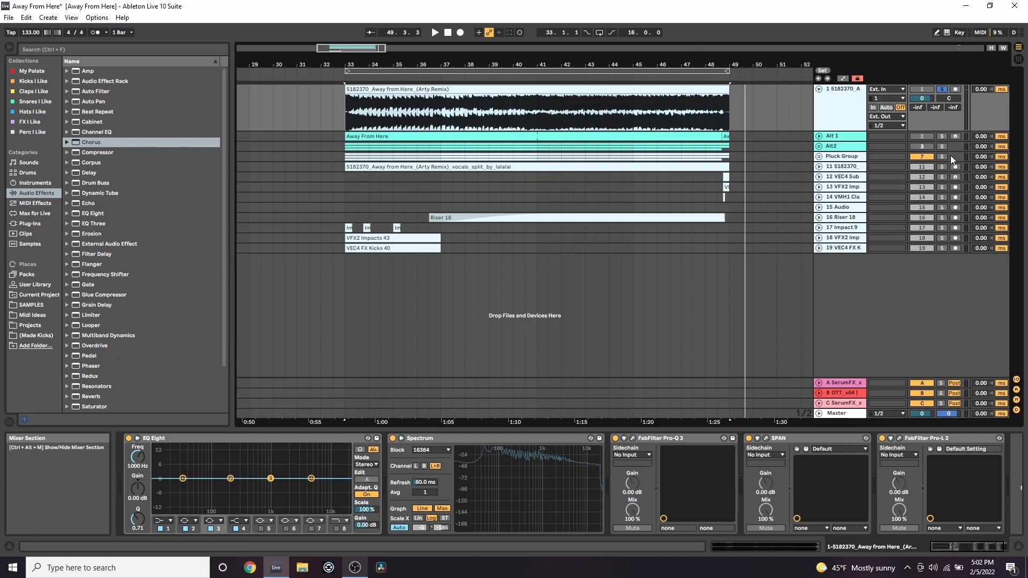
- Unsolo the reference track and play the full recreation over bars 33 to 49
click(941, 89)
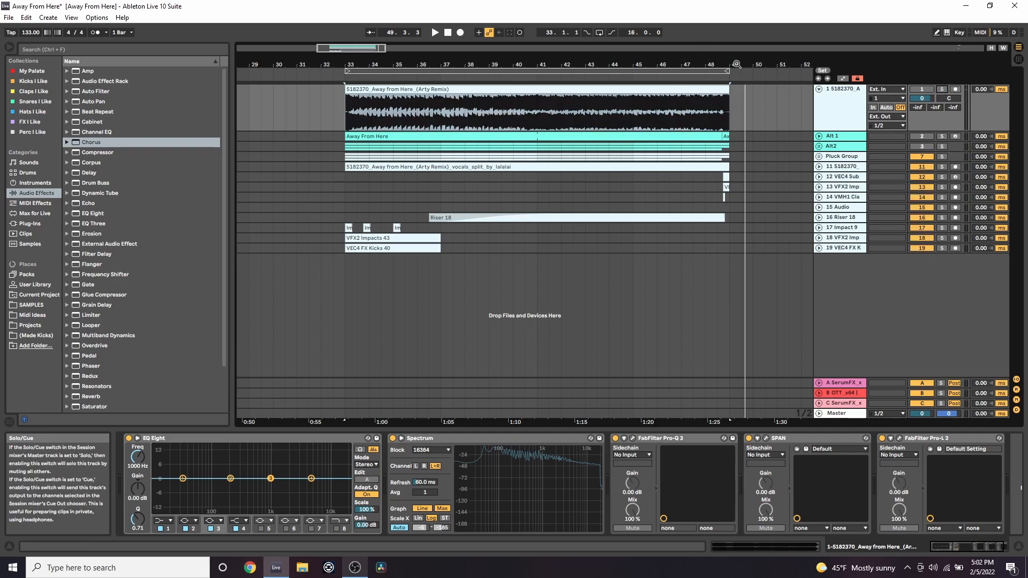
click(682, 71)
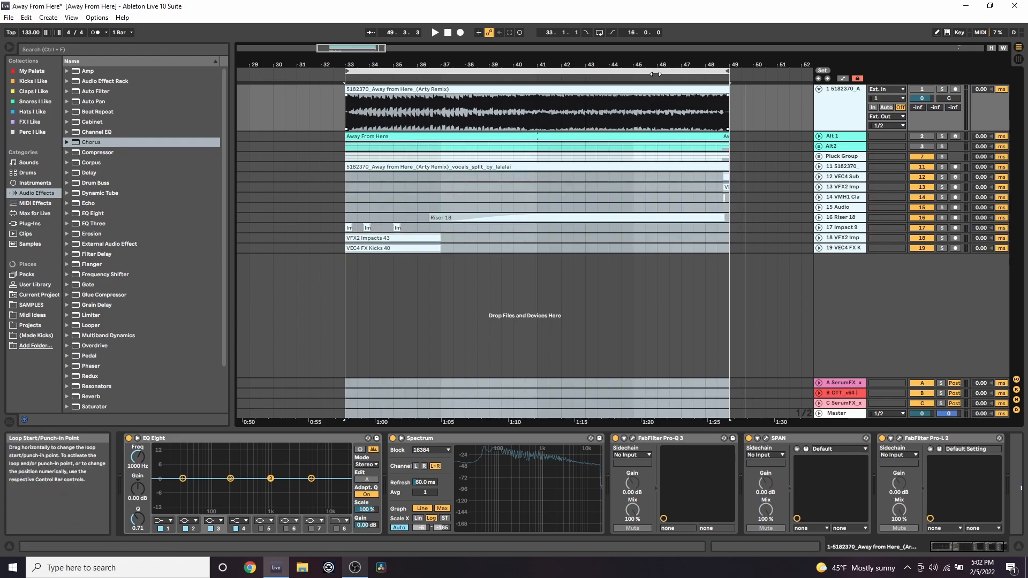
key(space)
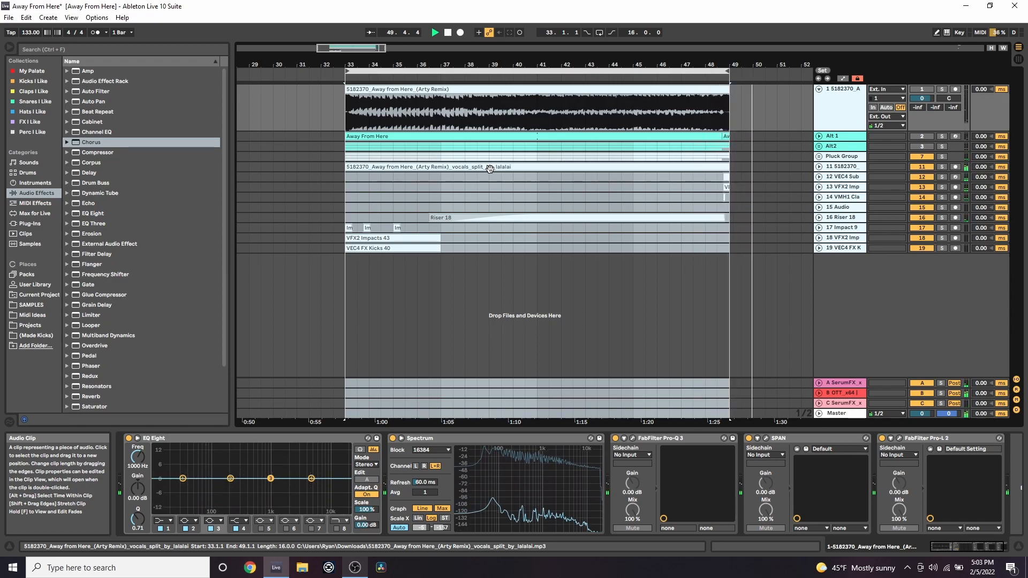
key(space)
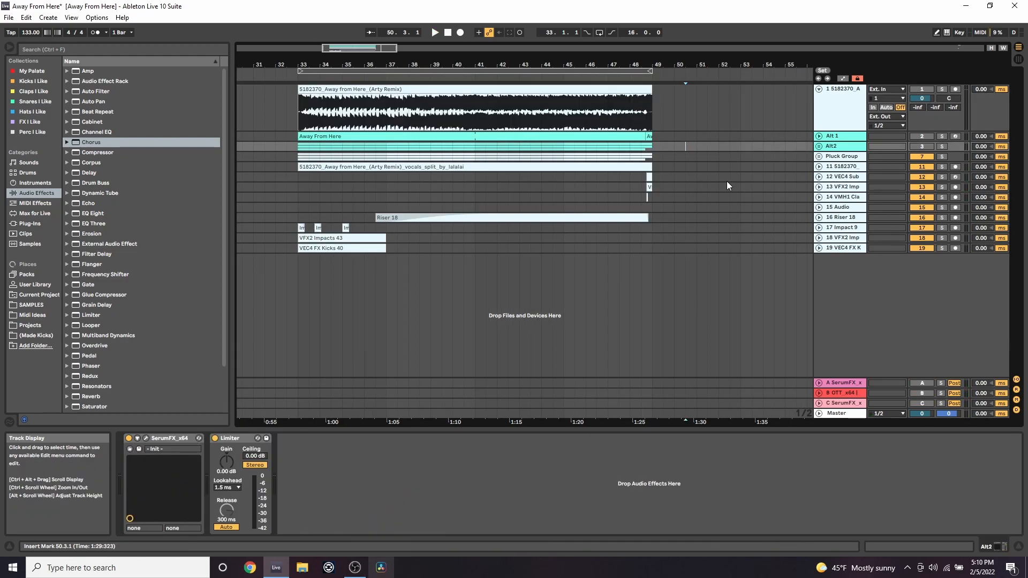
- Inspect the Away From Here clips and device chains of the Alt 1 track and the Alt2 group's two Serum tracks
click(818, 136)
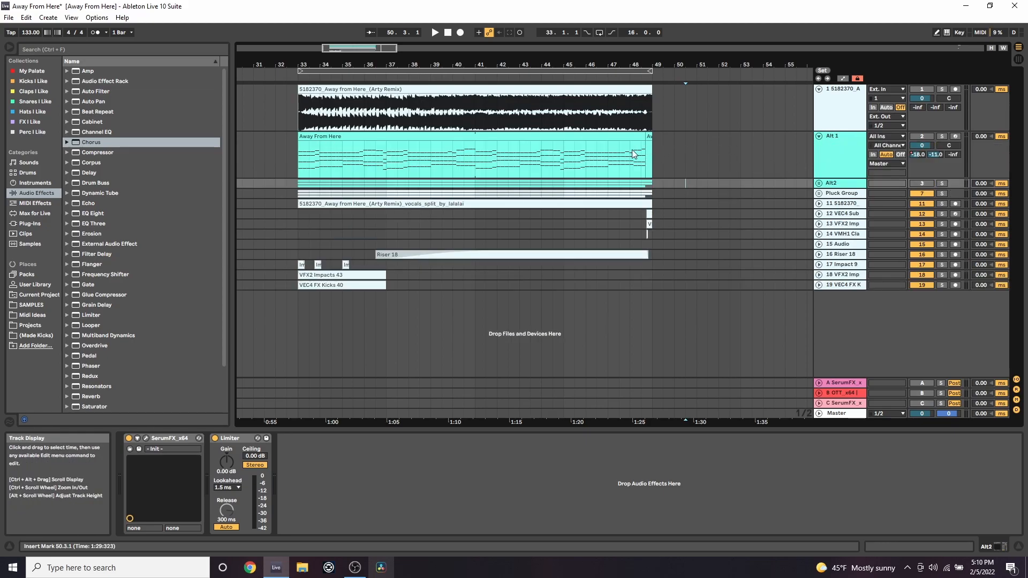
click(620, 139)
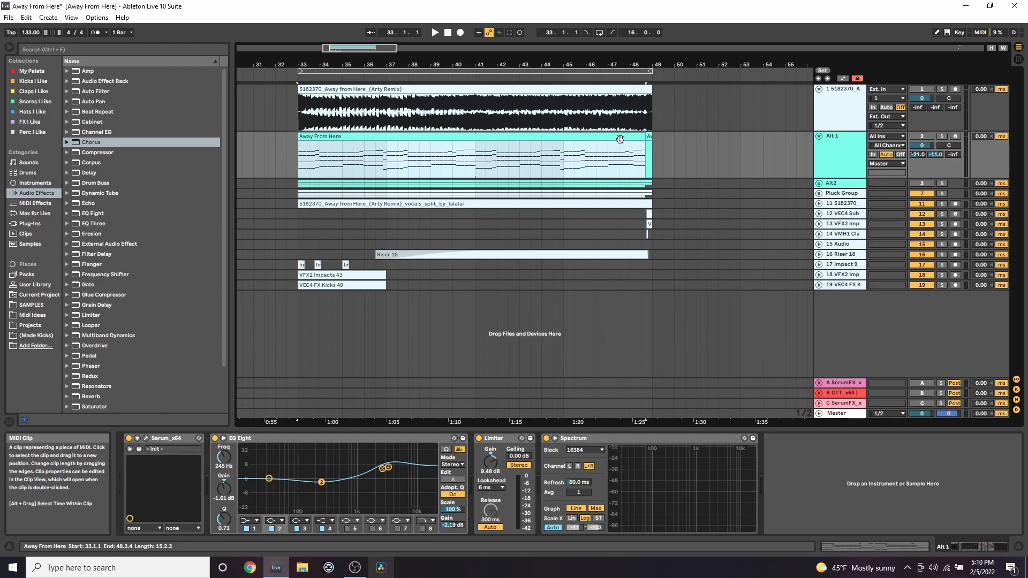
click(820, 138)
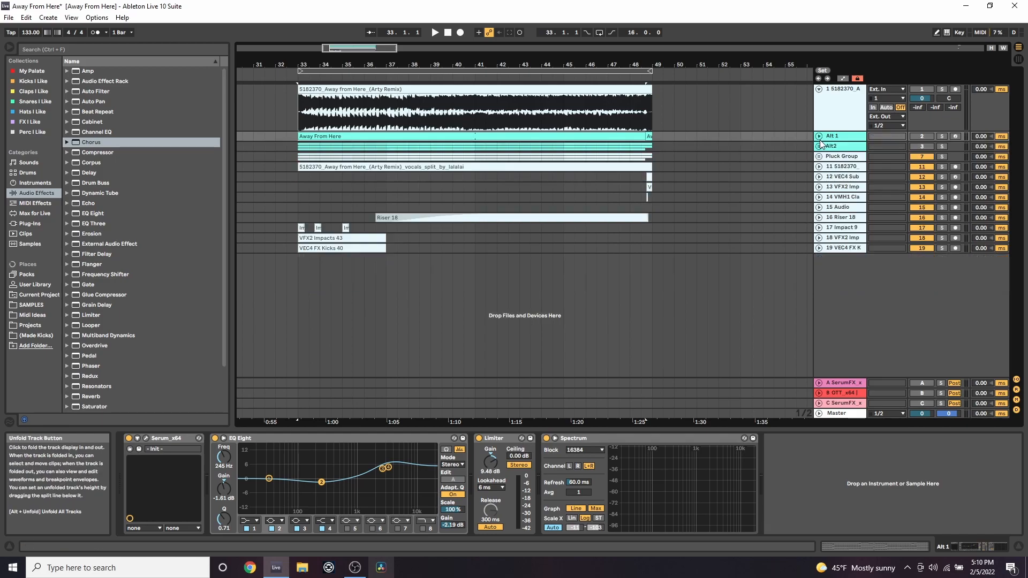
click(820, 147)
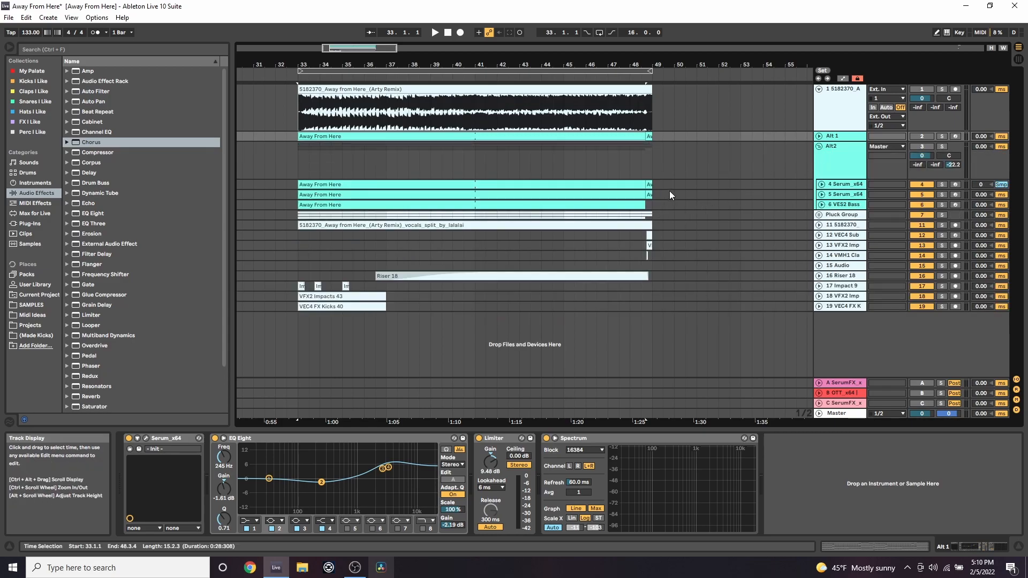
click(635, 185)
click(634, 196)
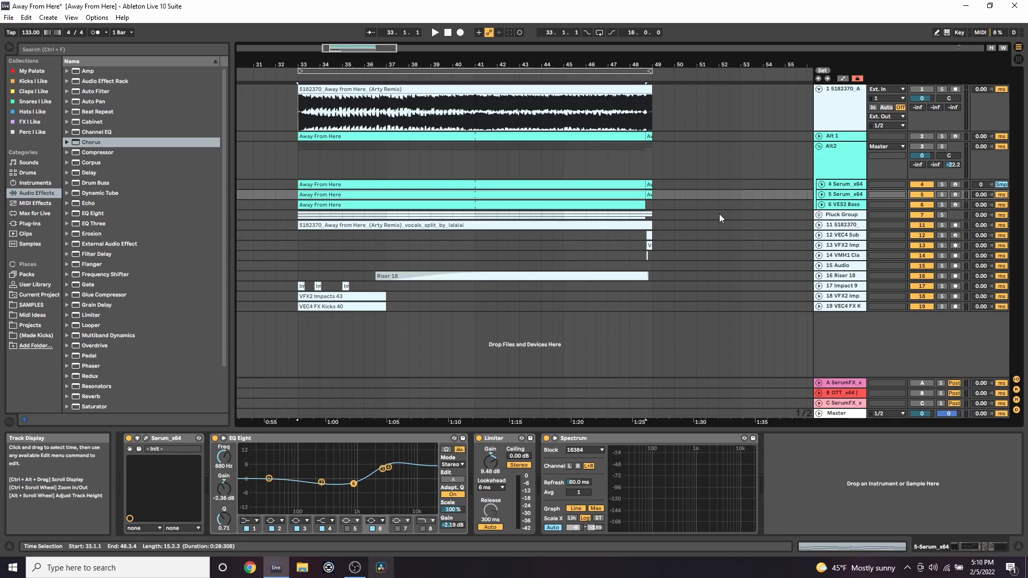
click(819, 146)
- Unfold the Pluck Group and solo its first Serum track, selecting the track's Away From Here clip
click(819, 157)
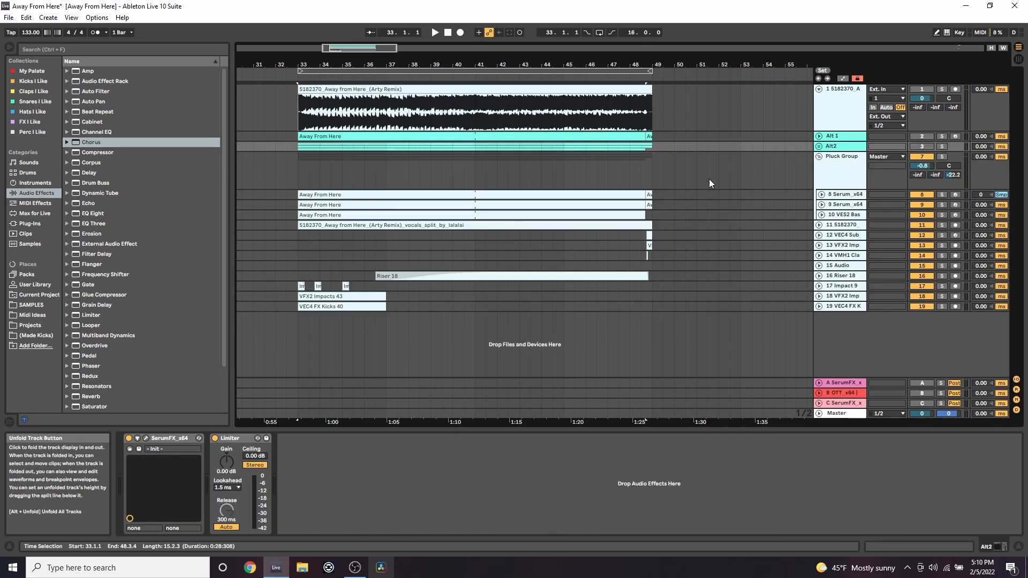
click(666, 192)
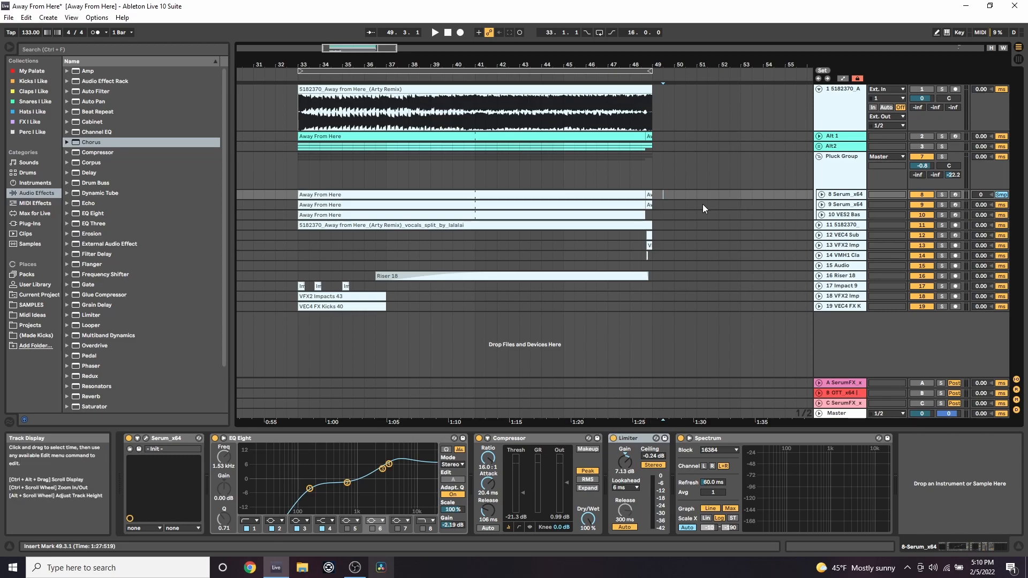
click(942, 194)
click(637, 195)
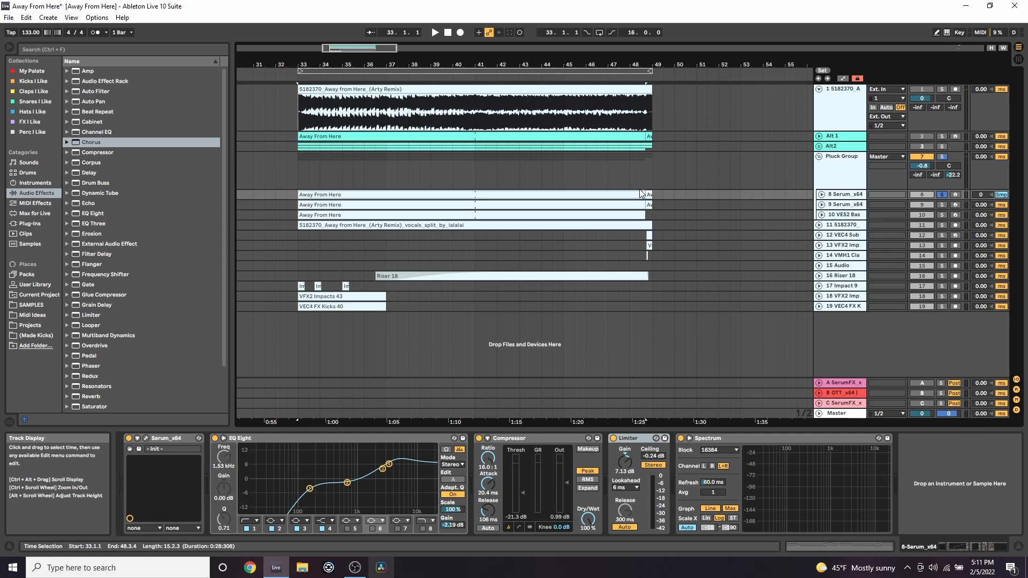
- Bypass the Limiter and Compressor on the soloed pluck track, and play its clip with the Serum window open
click(613, 438)
click(479, 438)
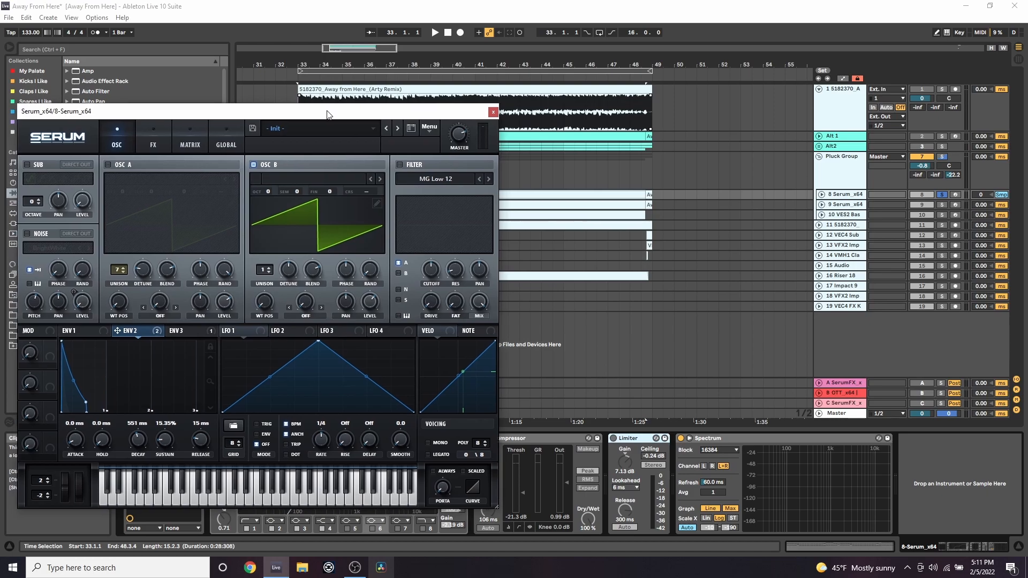
click(591, 198)
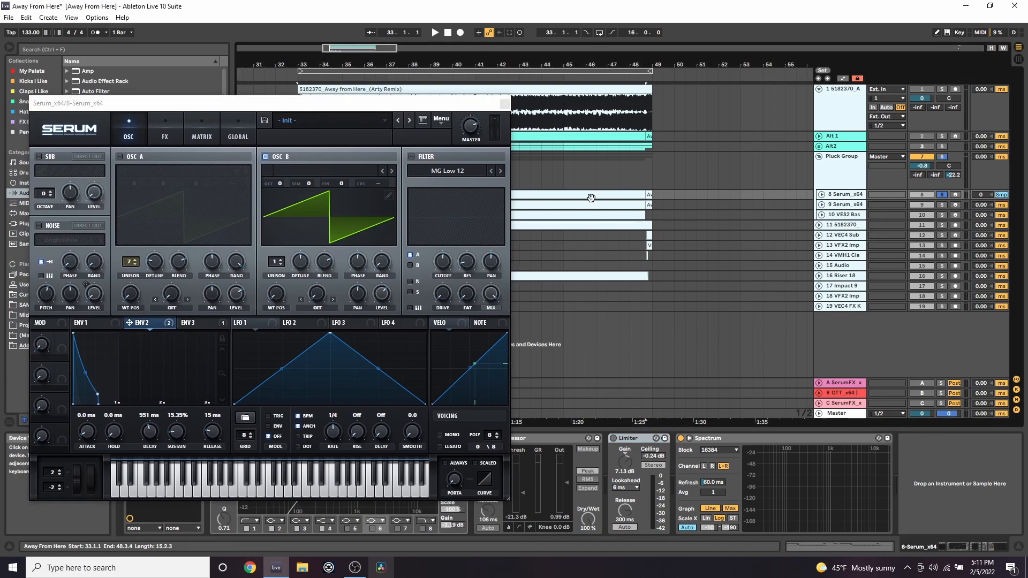
key(space)
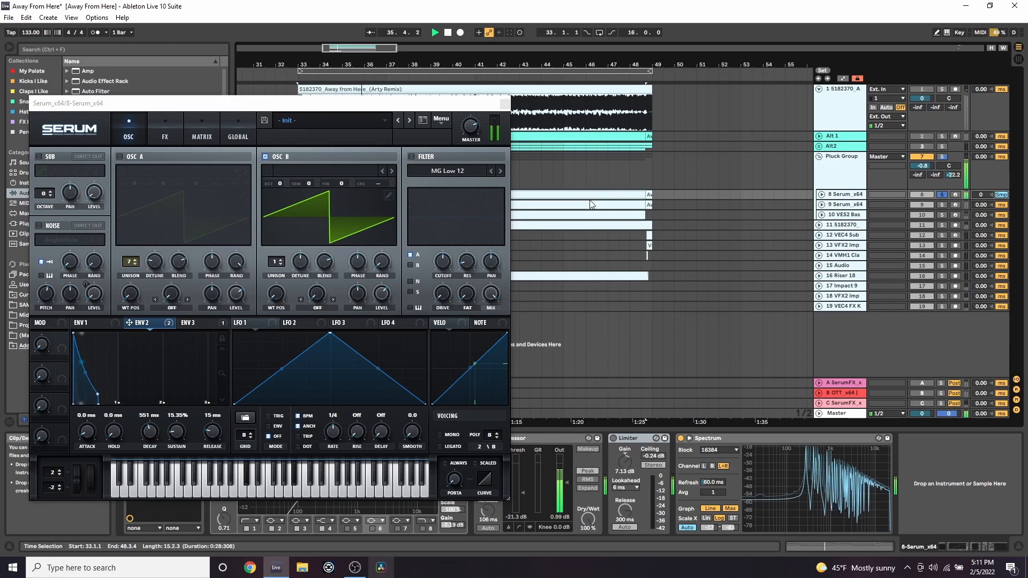
key(space)
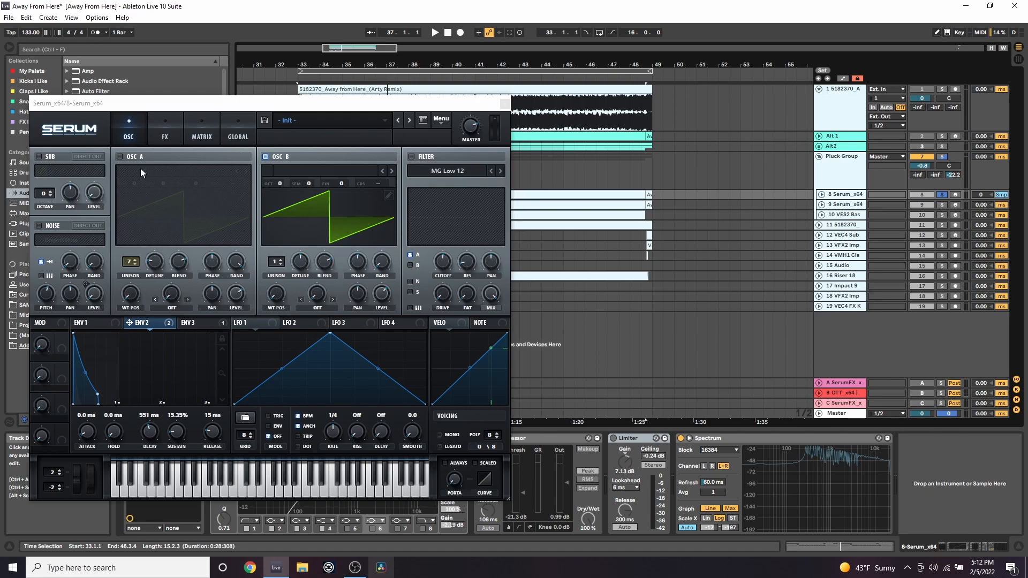
- Enable oscillator A in Serum and play the pluck clip with both oscillators
click(117, 157)
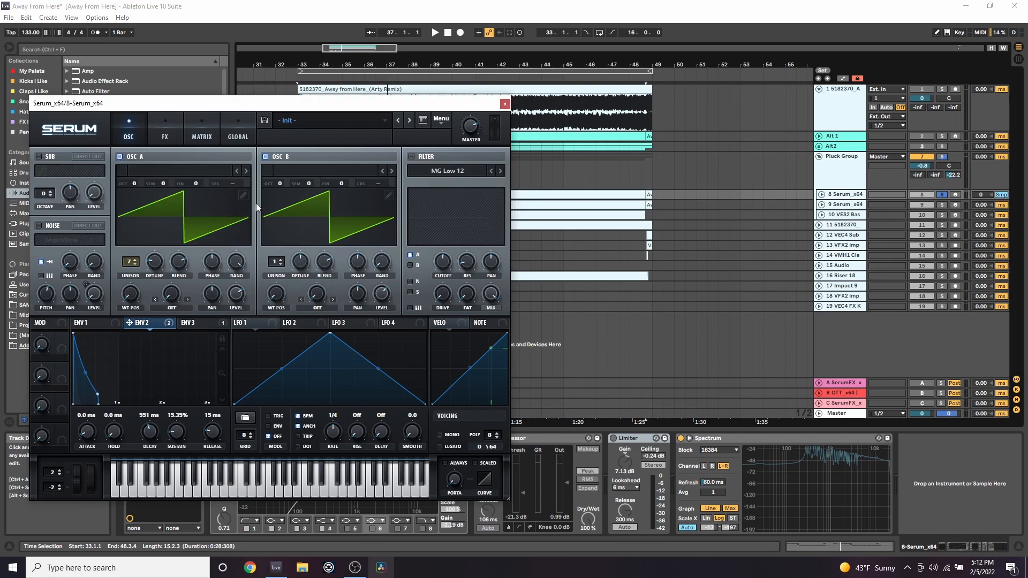
mouse_move(158, 263)
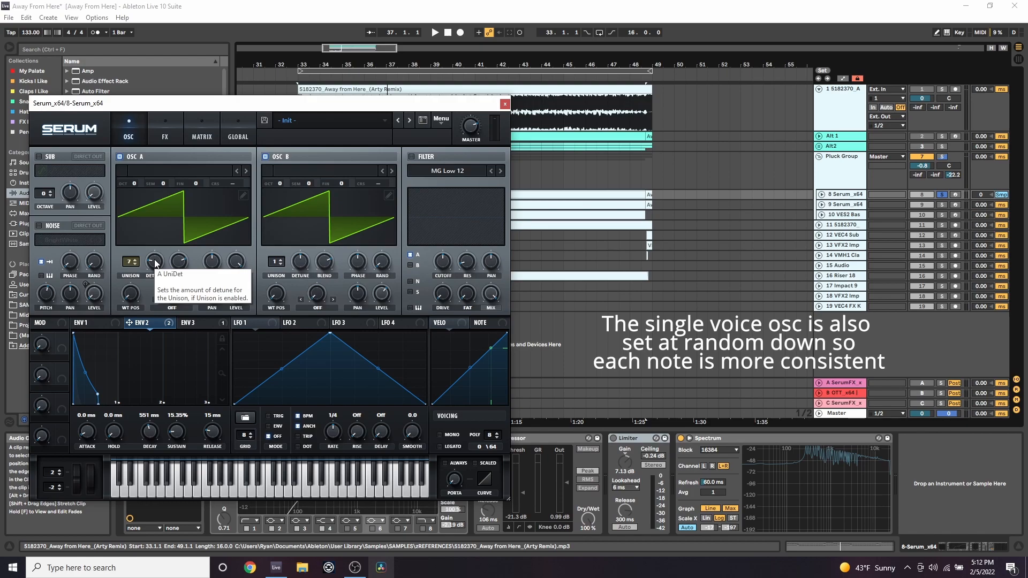
click(523, 193)
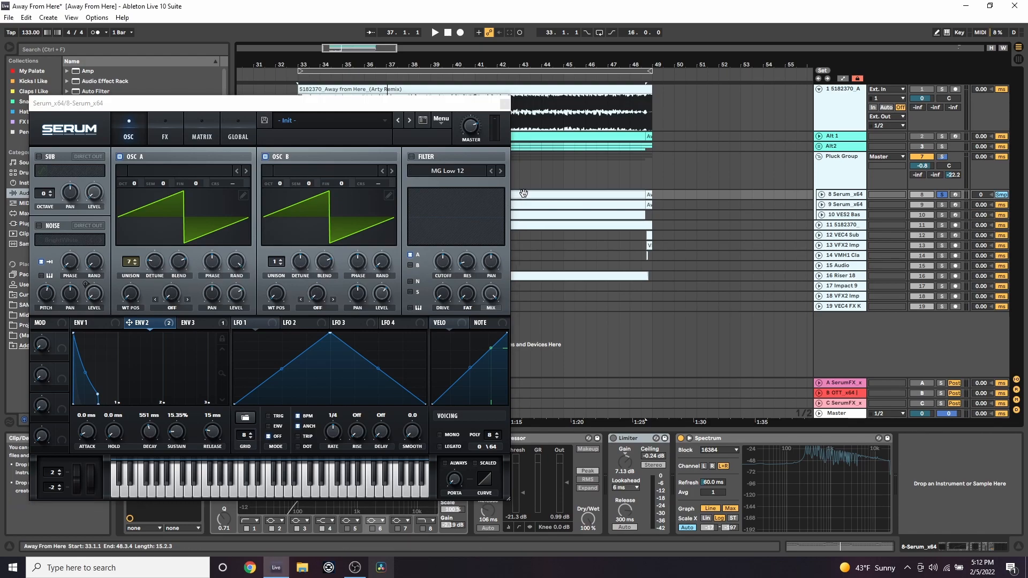
key(space)
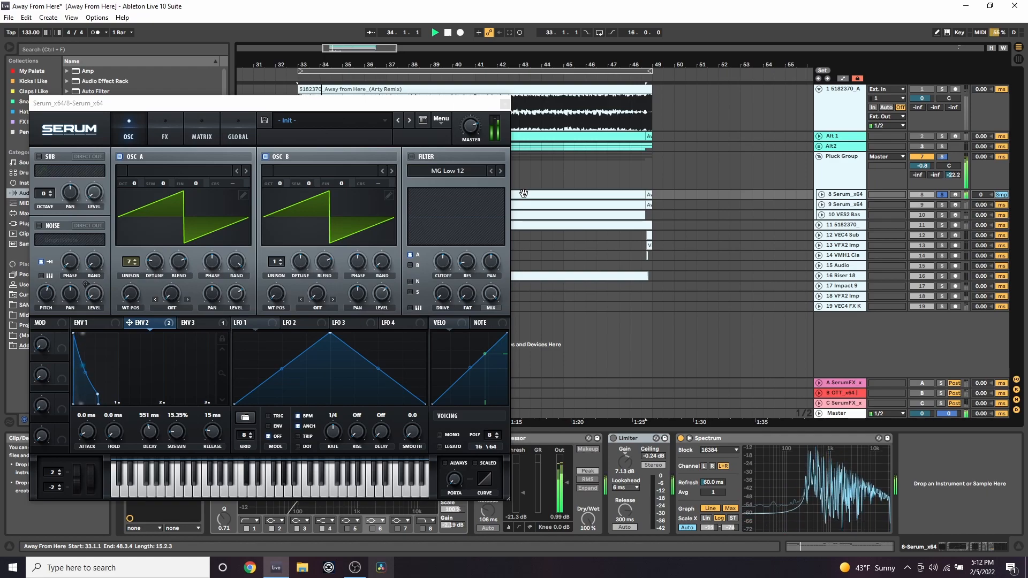
key(space)
- Compare the pluck with and without Serum's Tube distortion during playback, and enable the MG Low 24 effects filter
click(164, 137)
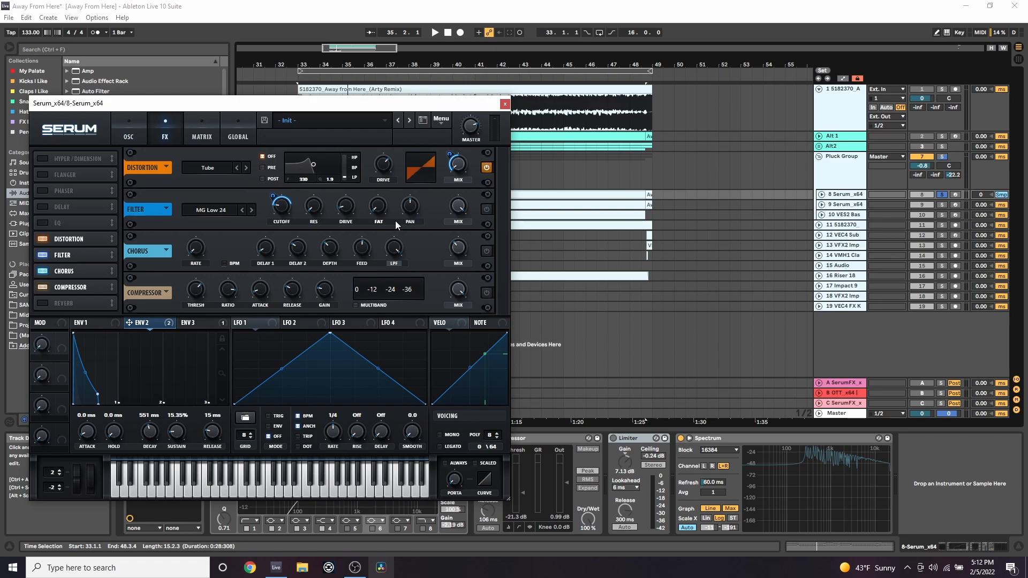
click(513, 193)
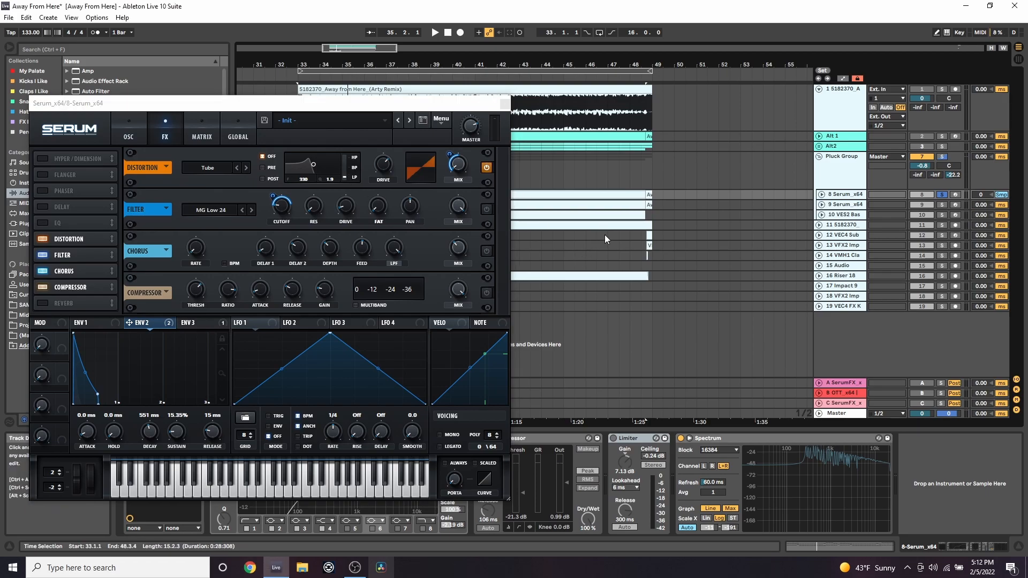
key(space)
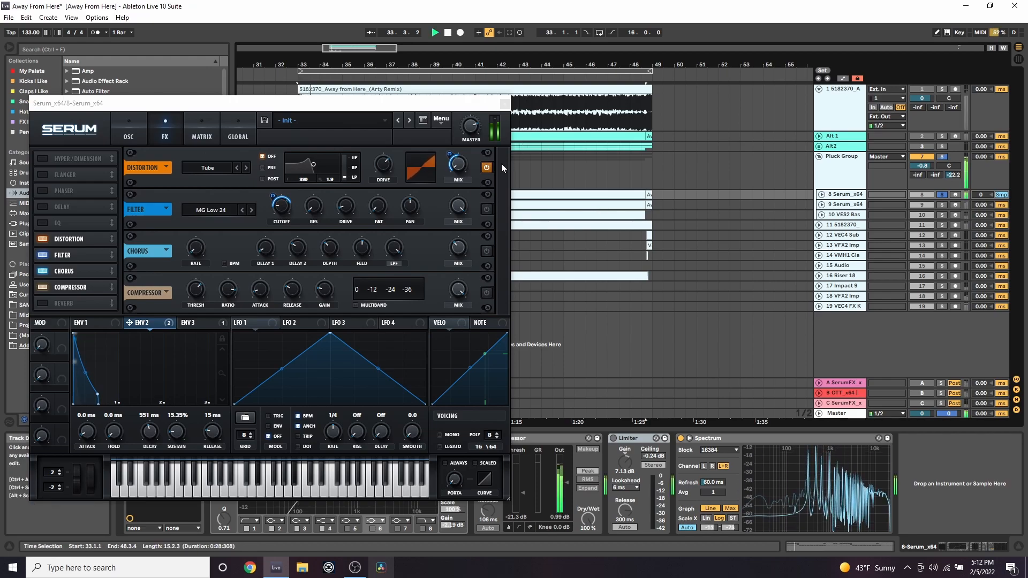
click(486, 166)
click(486, 166)
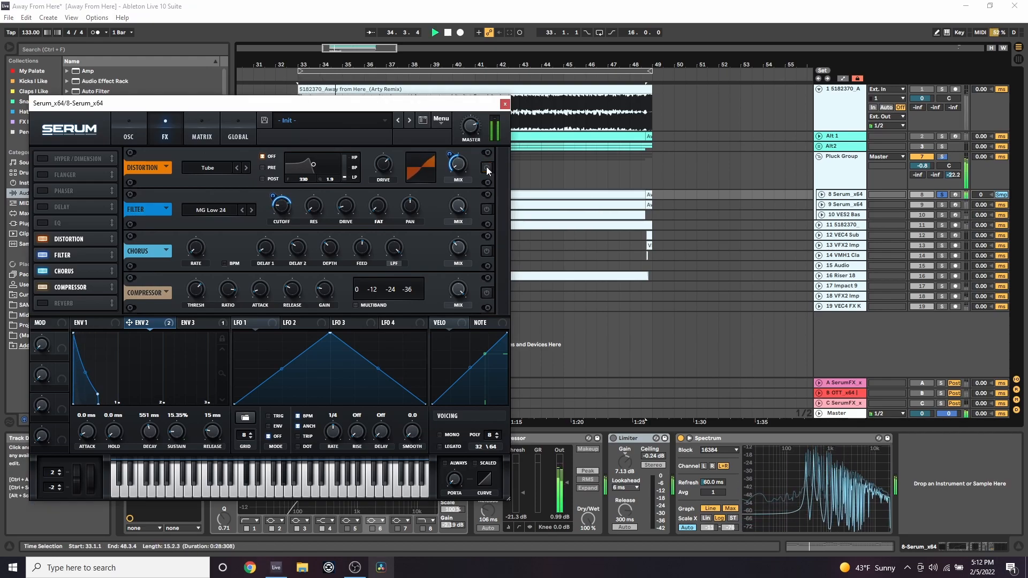
click(486, 167)
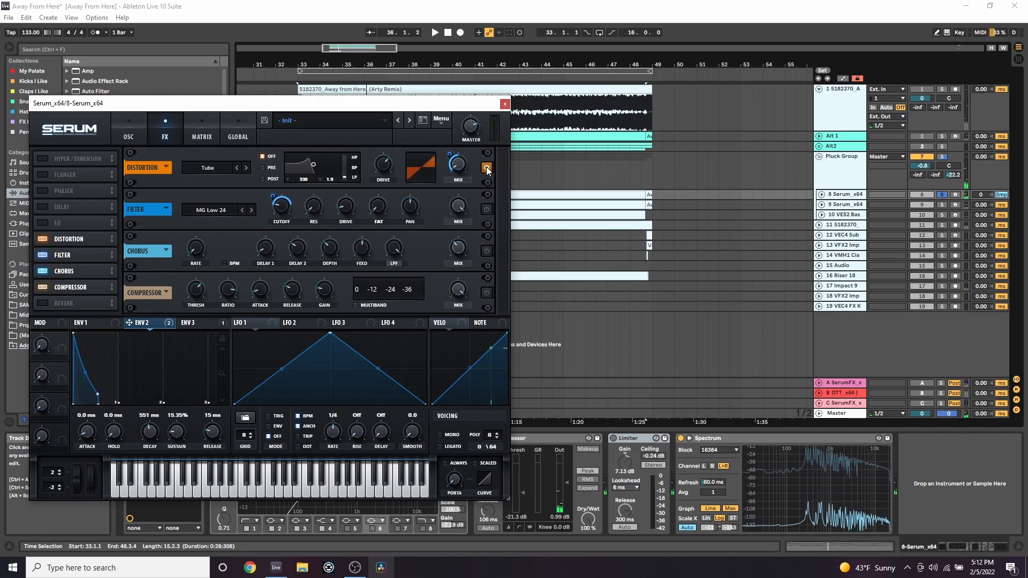
click(486, 208)
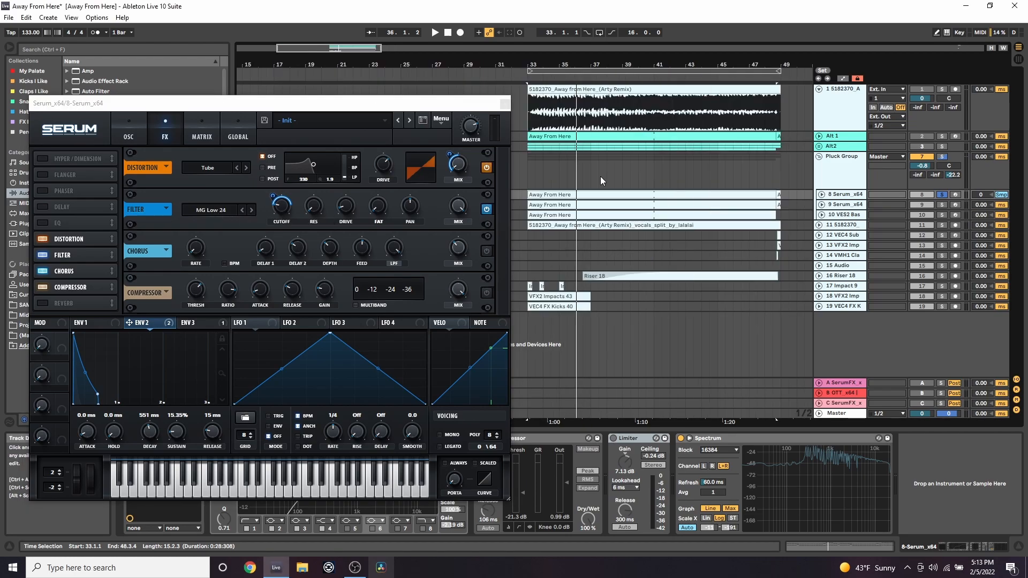
- Unfold the first Serum track in the Pluck Group and examine its MIDI clip from bar 33 onward
click(529, 166)
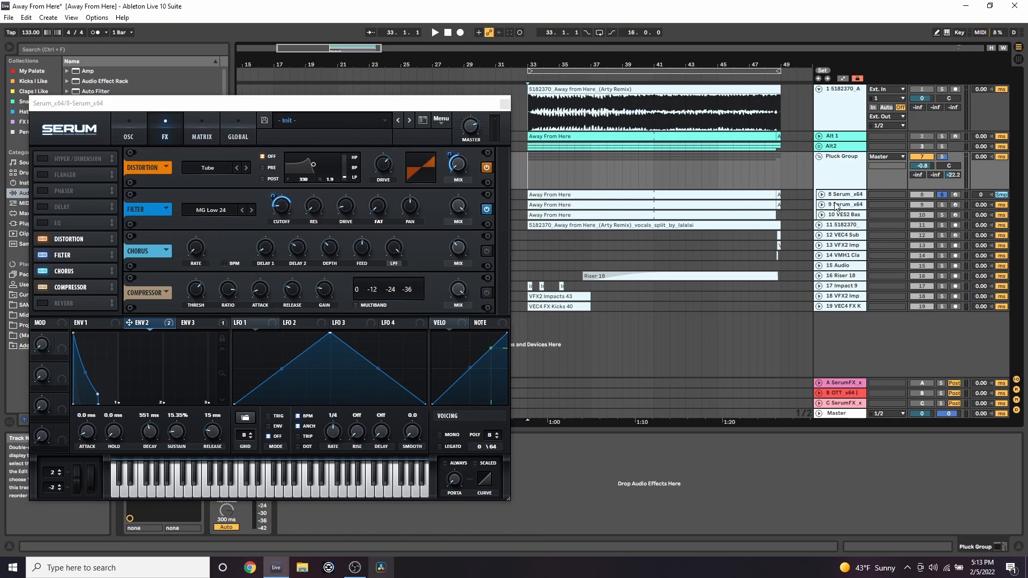
click(822, 195)
click(729, 216)
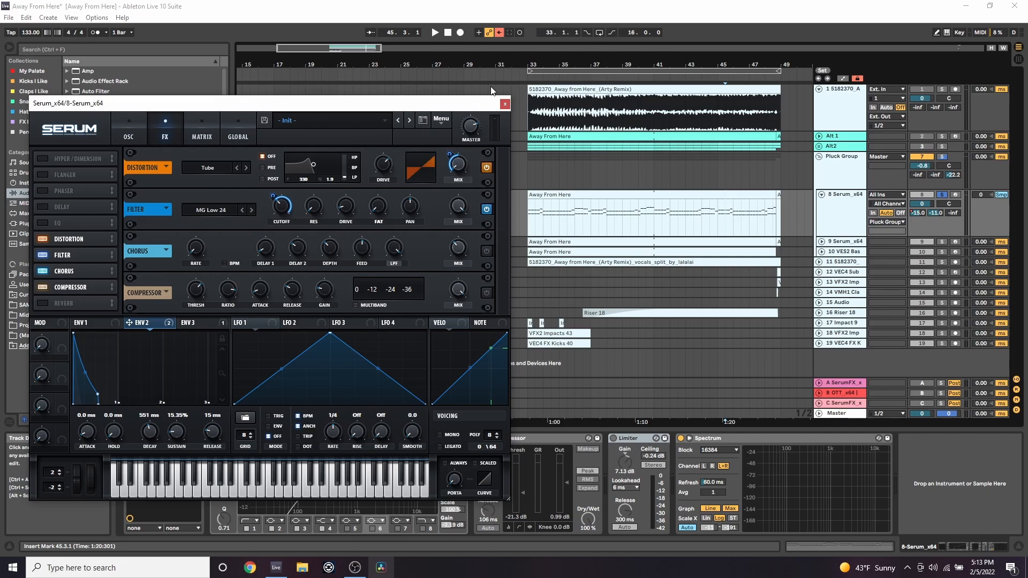
click(498, 33)
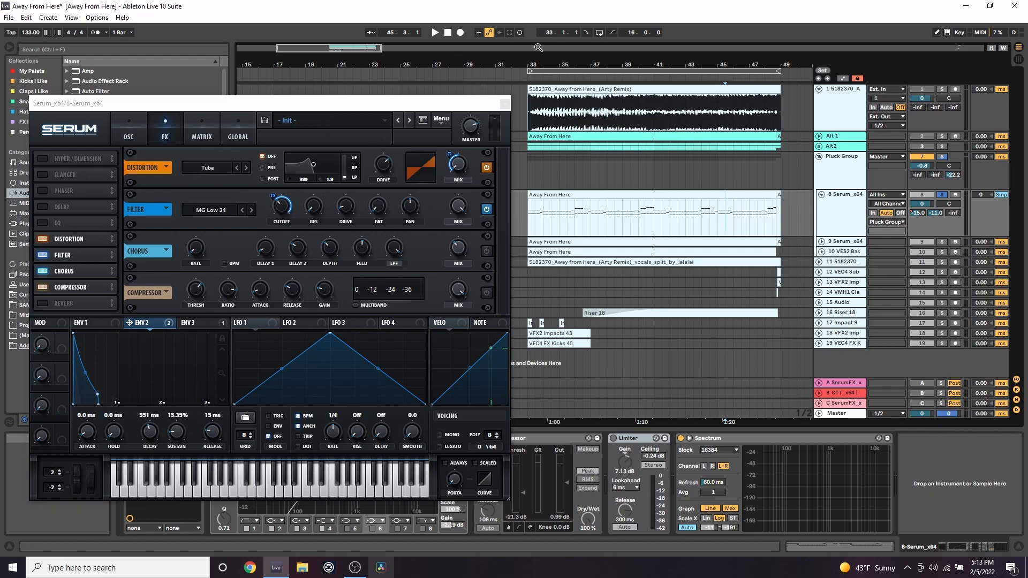
drag(547, 64, 440, 137)
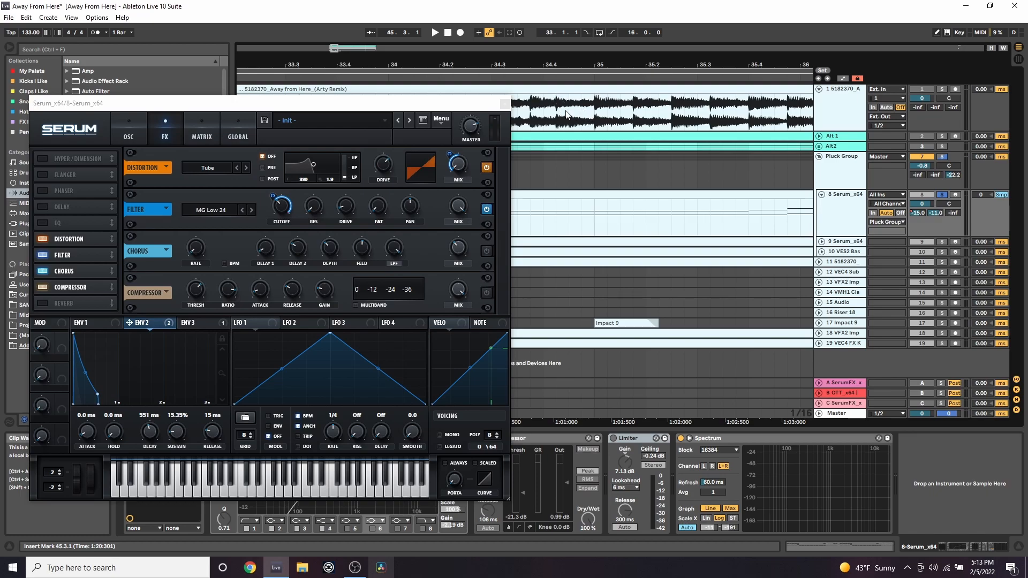
drag(578, 63, 589, 22)
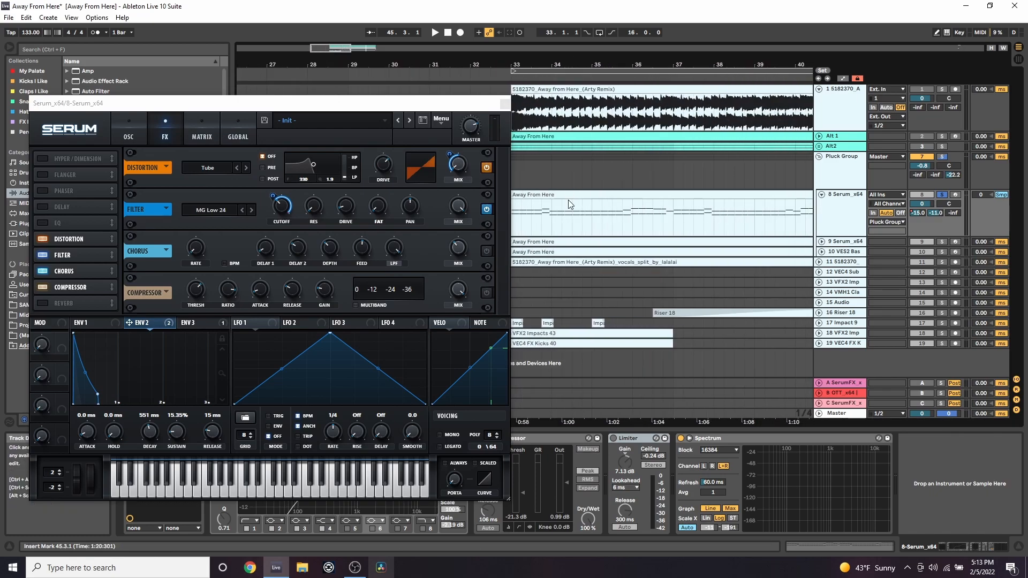
- Play the first Serum pluck clip from bar 33 and show its track's FX Fil Freq automation across the whole clip
click(568, 202)
key(space)
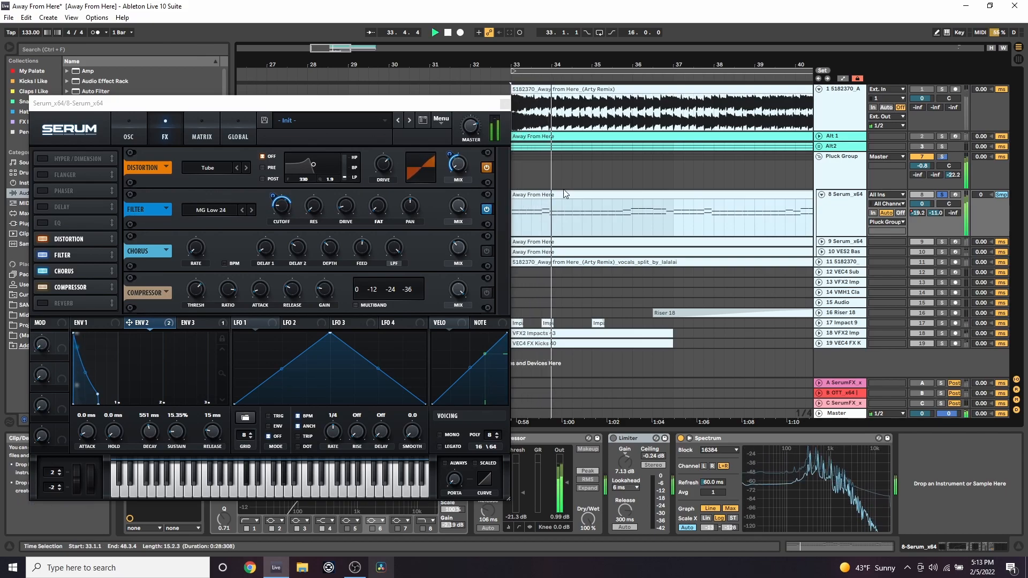
drag(612, 65, 566, 47)
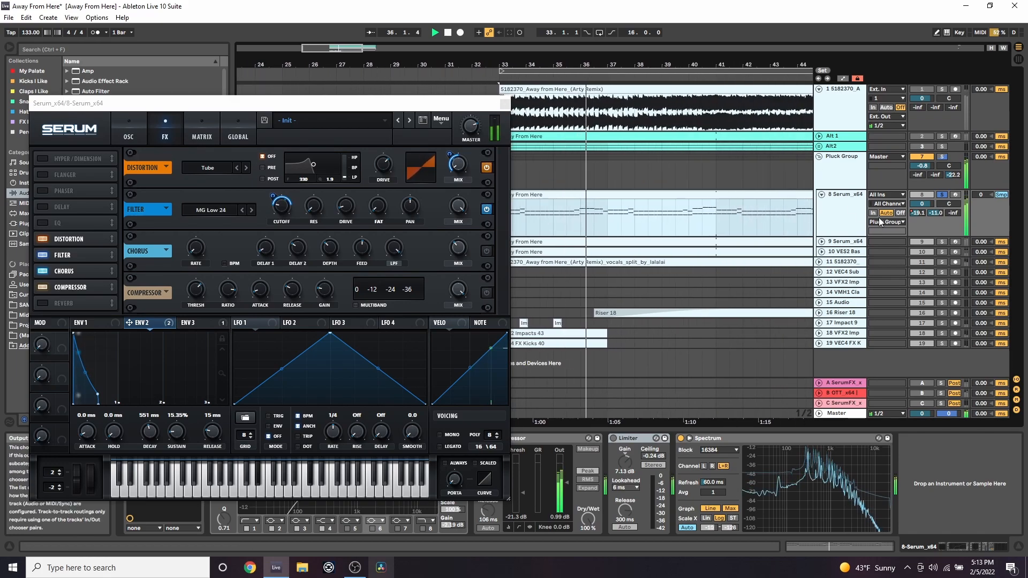
key(a)
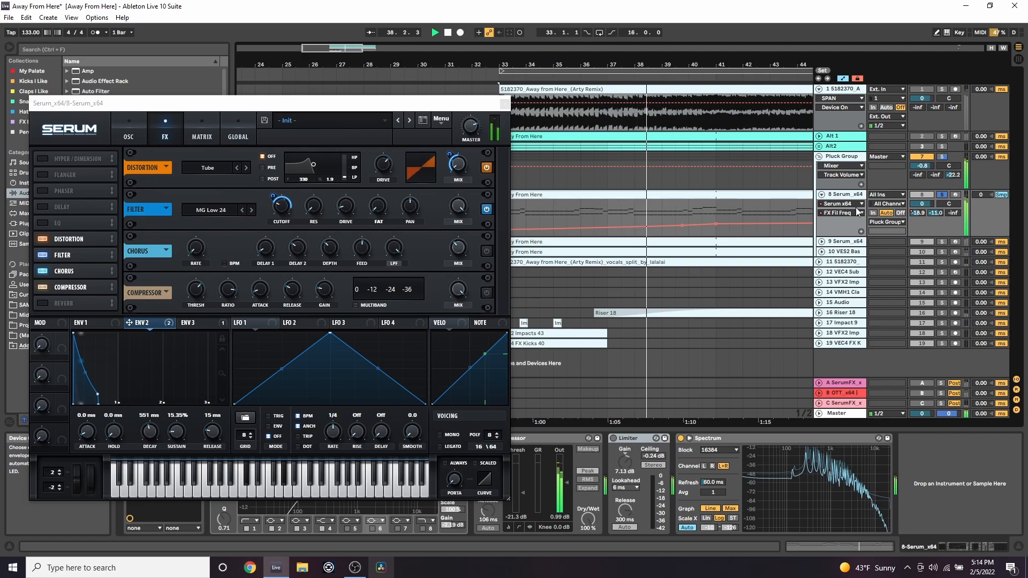
drag(646, 65, 613, 63)
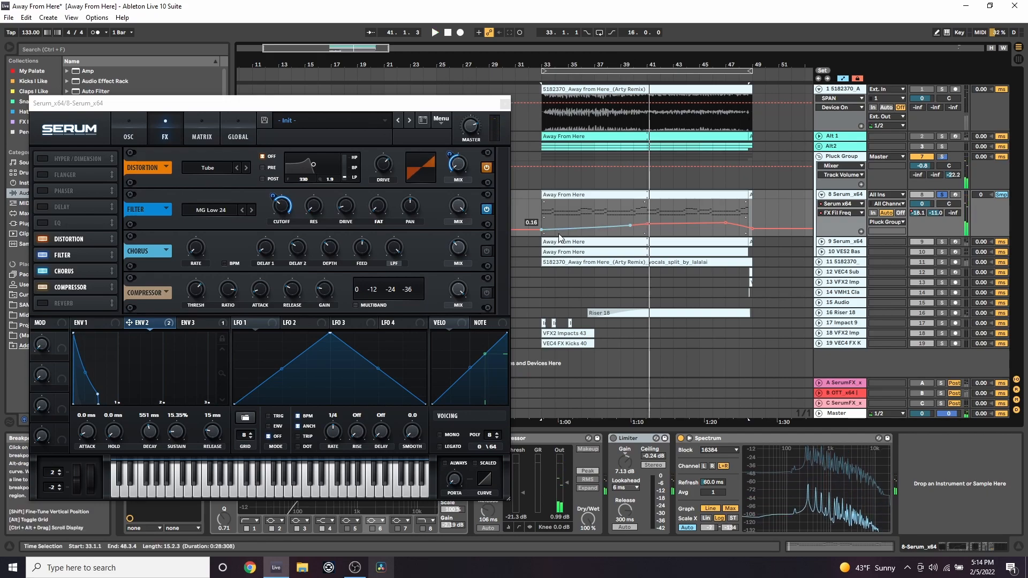
- Show the automation of the Env 2 to FX Fil Freq amount from Serum's modulation matrix, and return to Serum's effects page
click(213, 134)
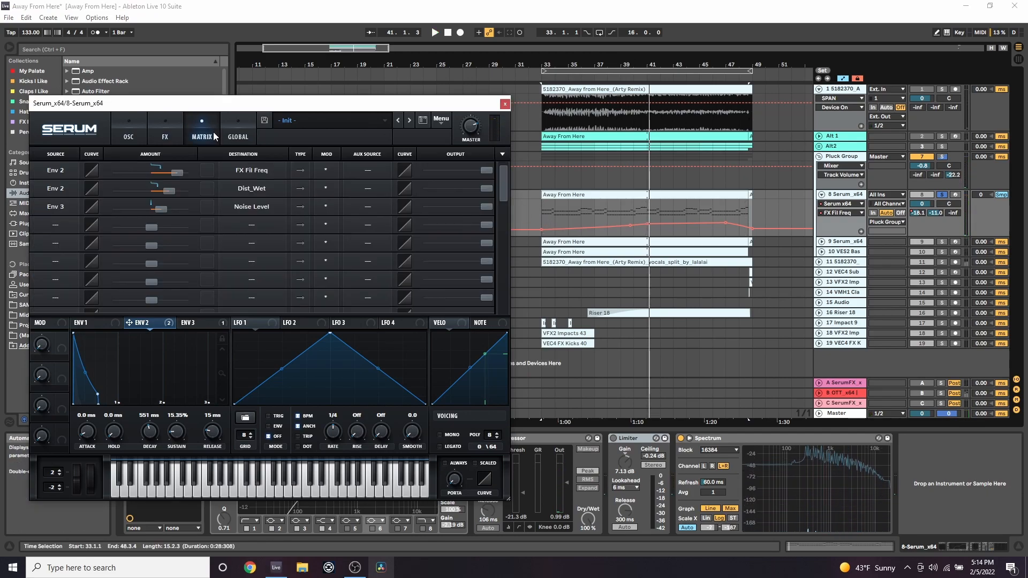
click(172, 174)
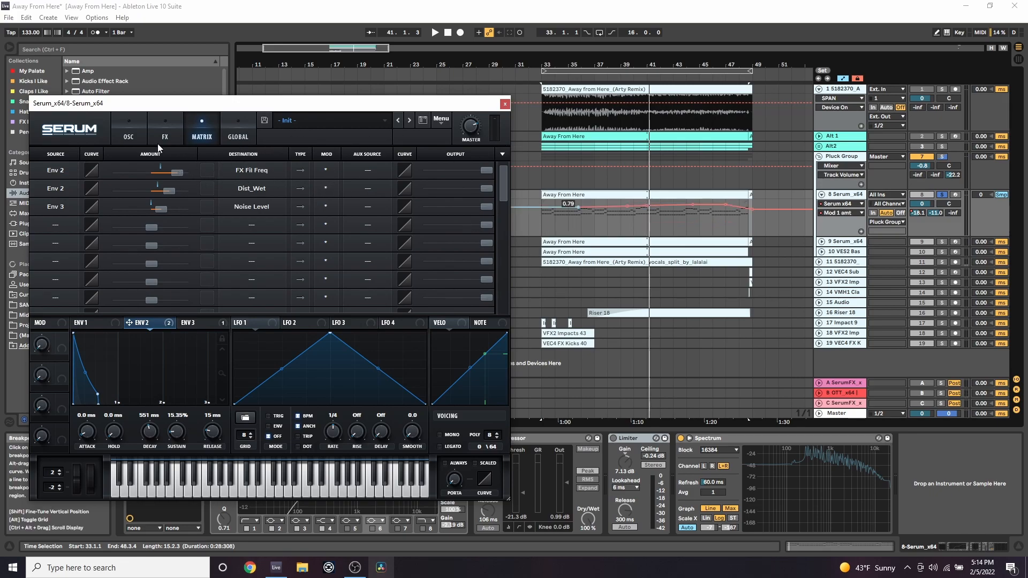
click(133, 132)
click(180, 121)
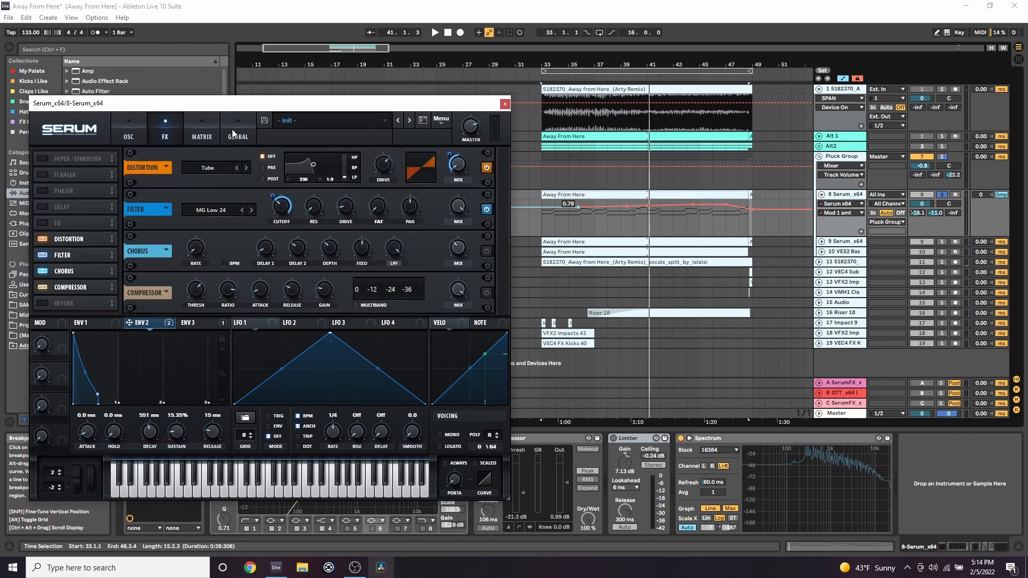
click(620, 223)
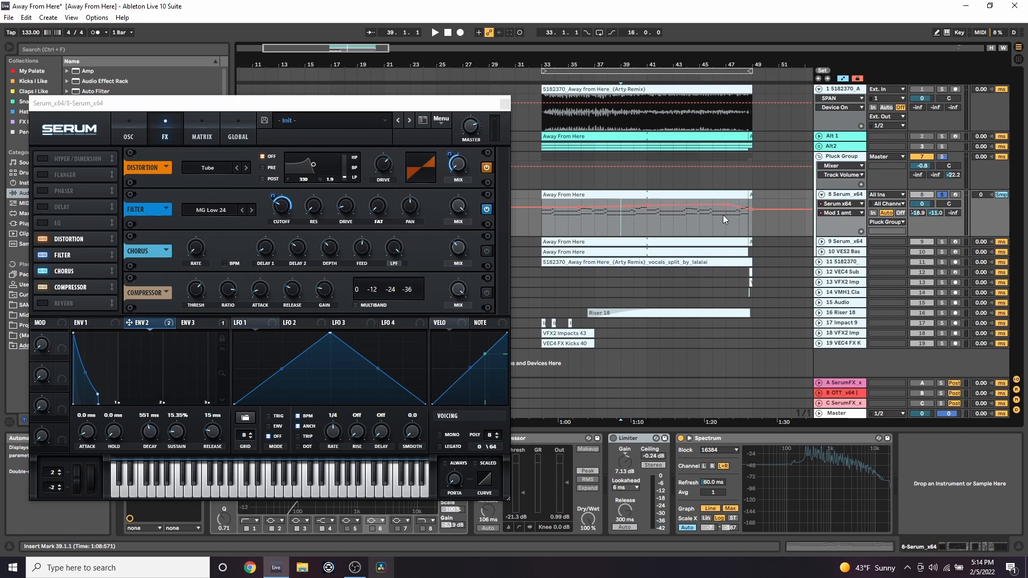
- Enable Serum's Chorus effect and compare the pluck with and without it while playing from bar 37
click(489, 250)
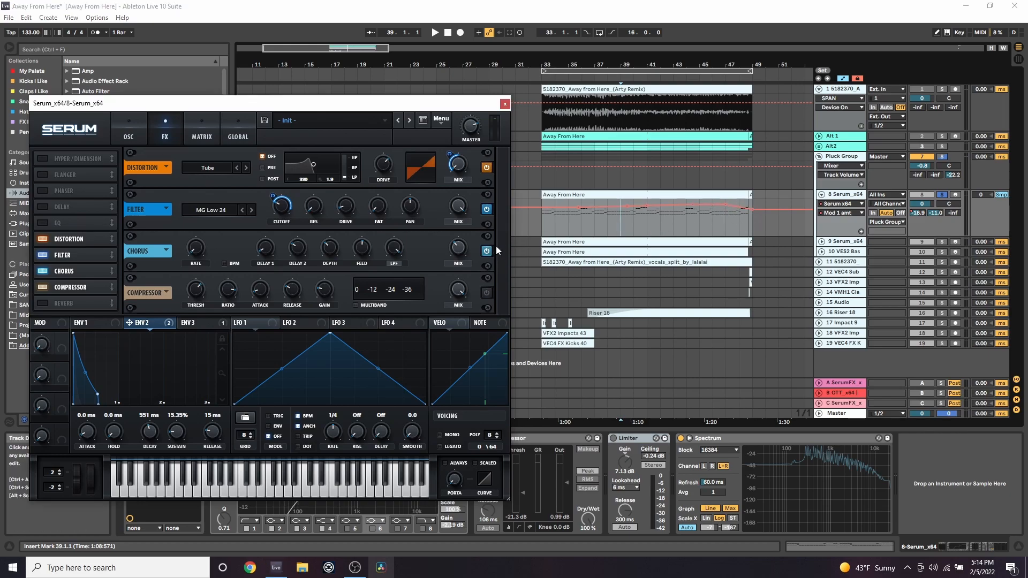
click(592, 229)
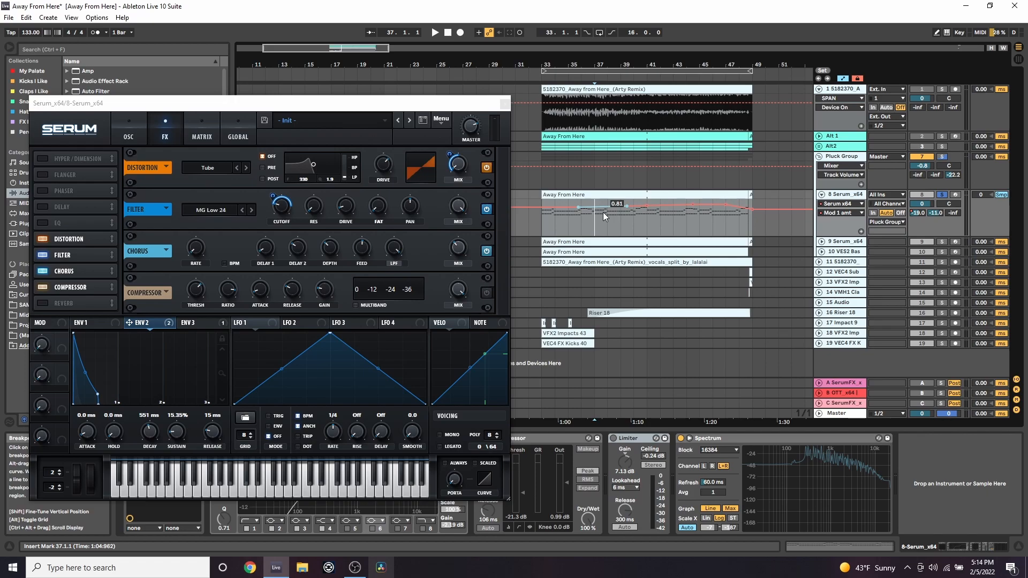
key(space)
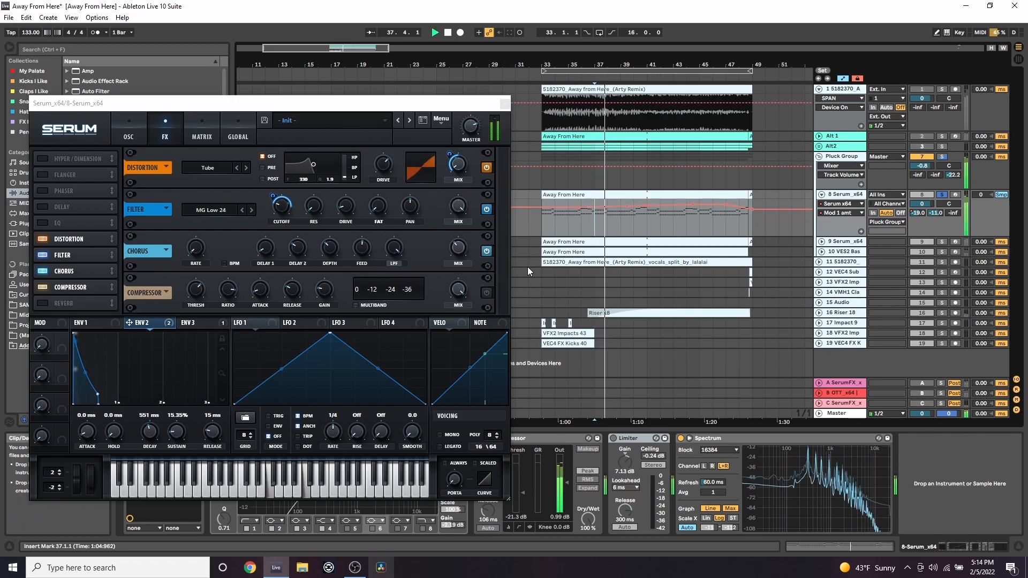
click(489, 251)
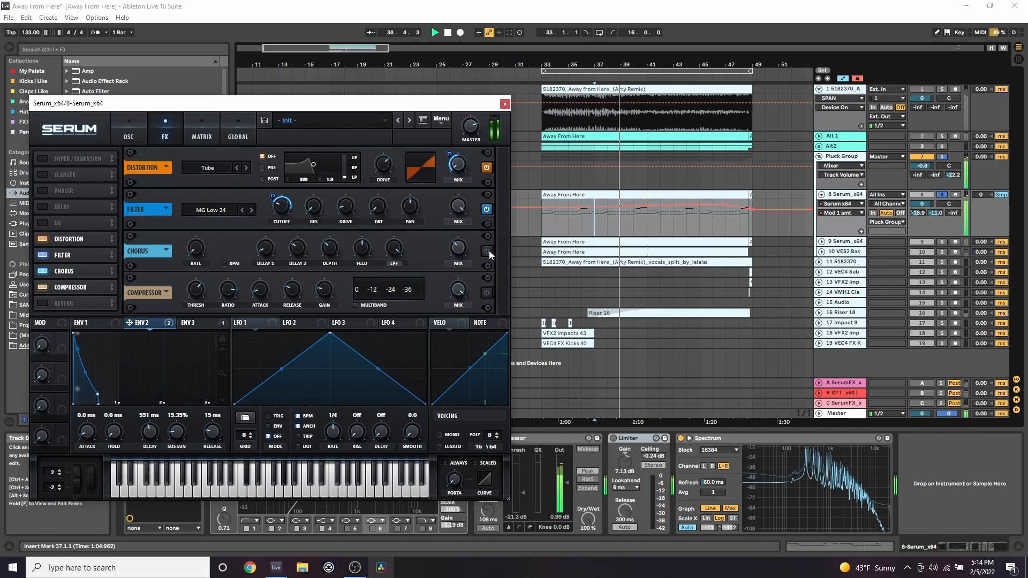
click(488, 250)
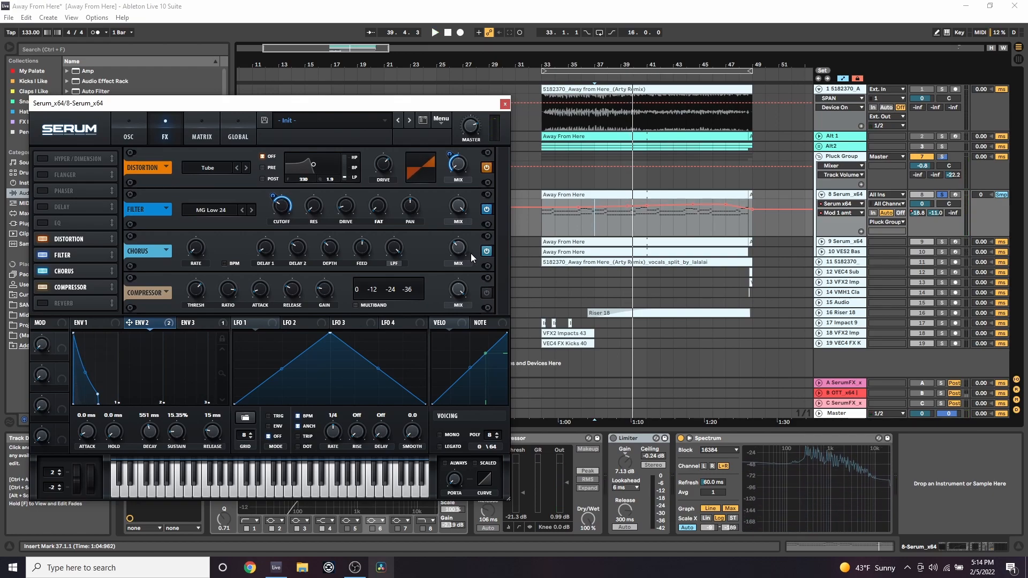
- Enable Serum's Compressor effect and hide the automation lanes in the arrangement
click(486, 292)
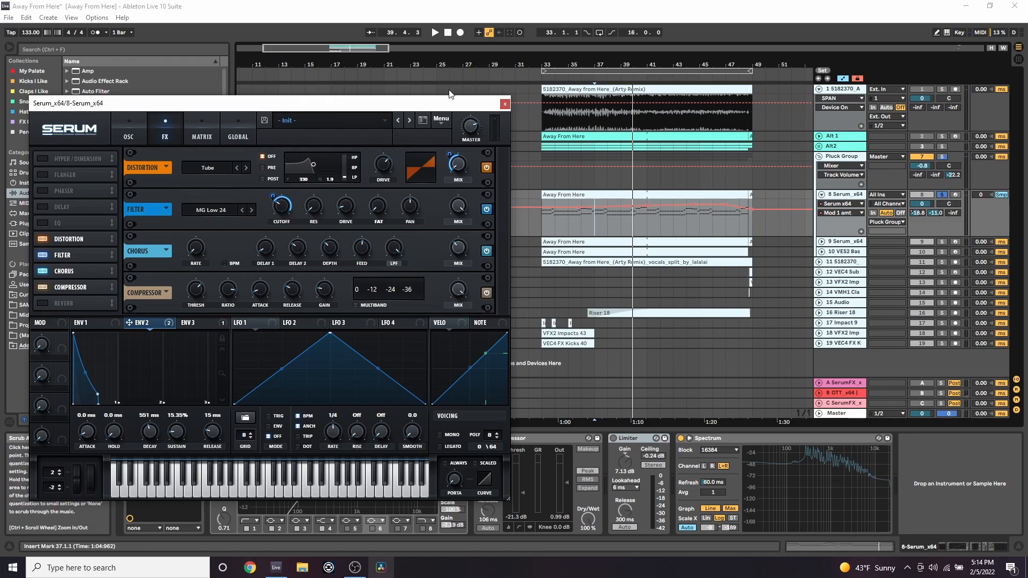
drag(444, 111, 435, 84)
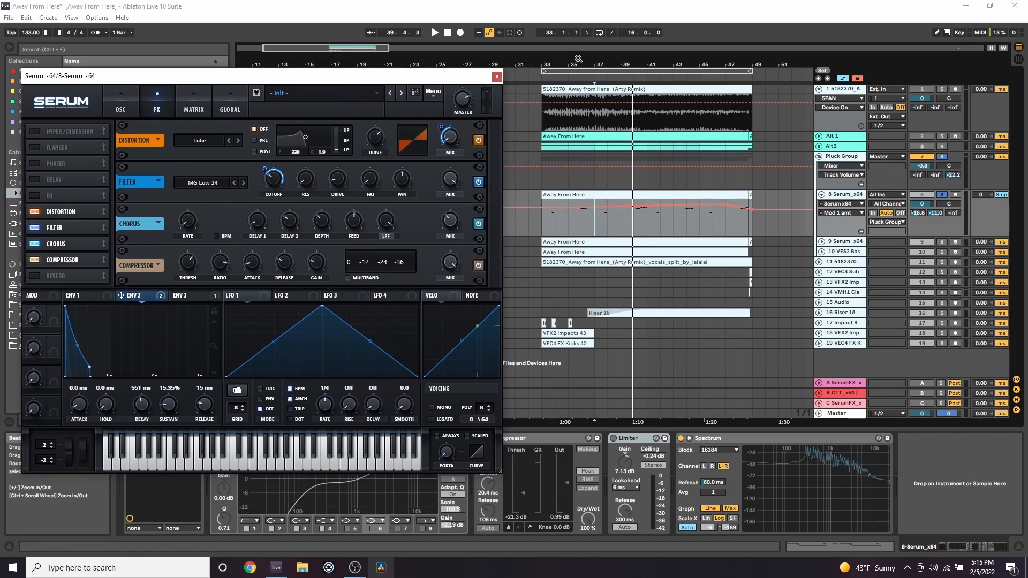
drag(659, 60, 659, 61)
click(653, 105)
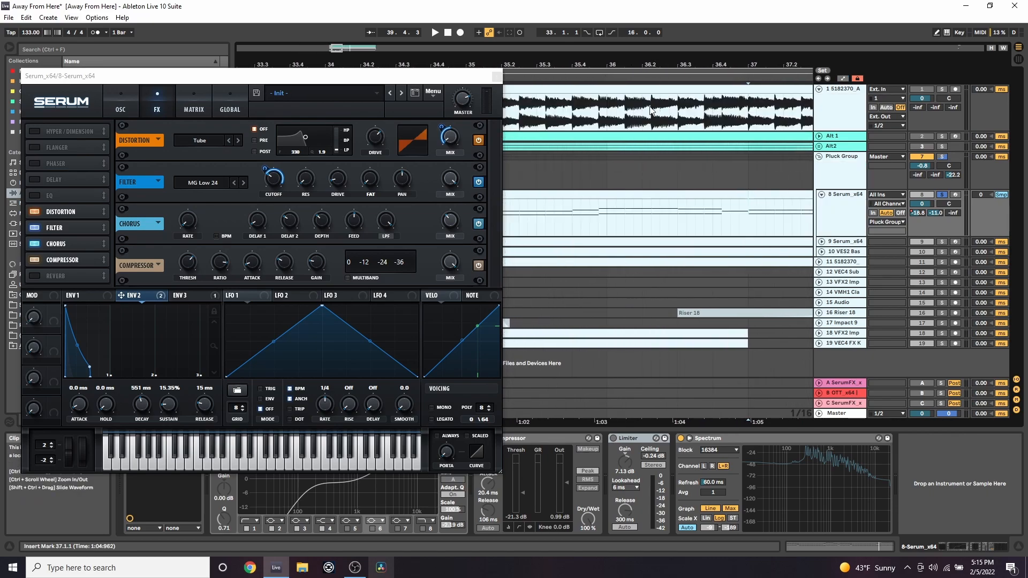
drag(637, 63, 564, 64)
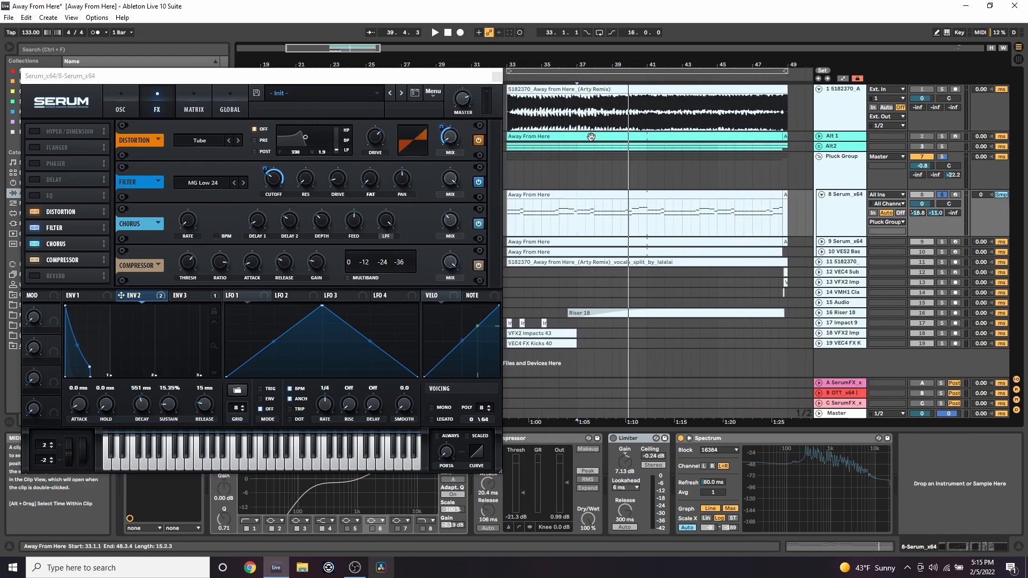
- Play the pluck clip from bar 33 and compare it with and without Serum's Compressor effect
click(541, 145)
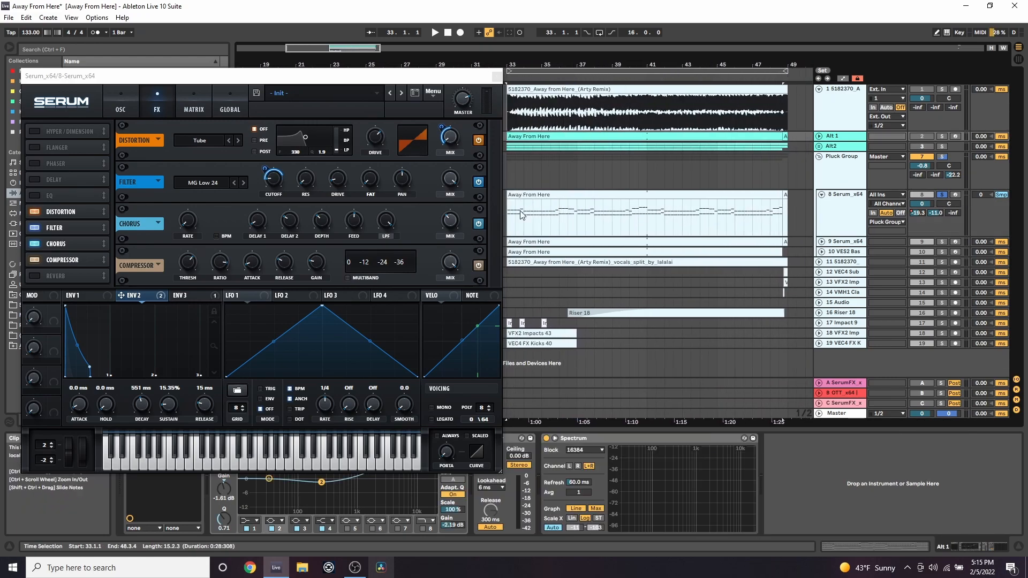
click(259, 264)
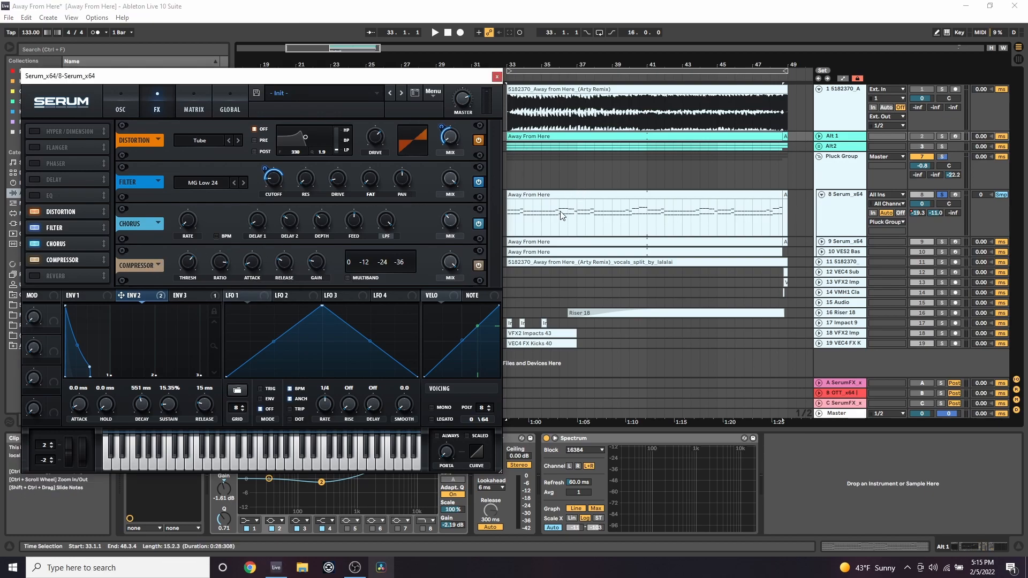
drag(563, 65, 562, 377)
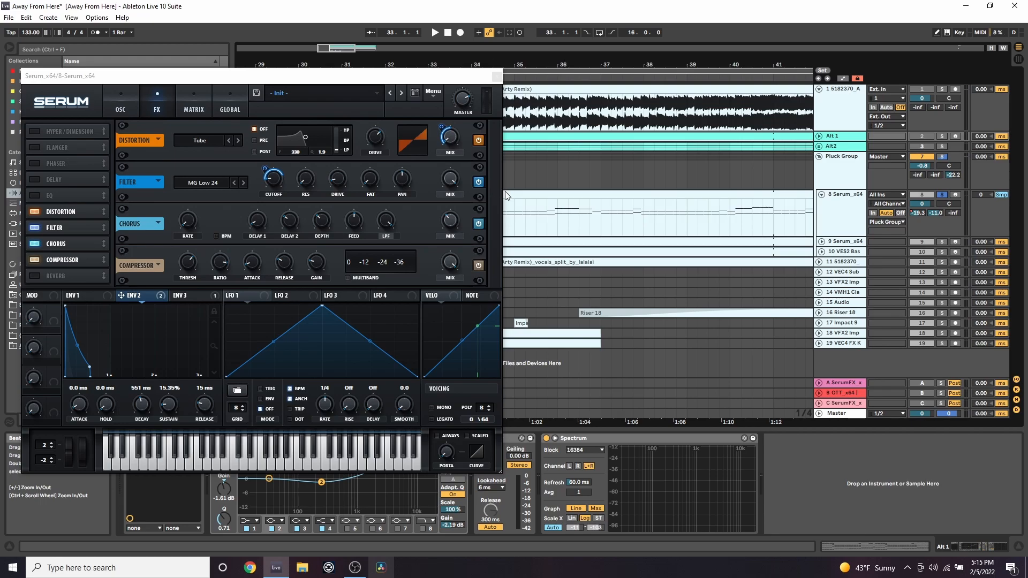
drag(420, 85, 442, 57)
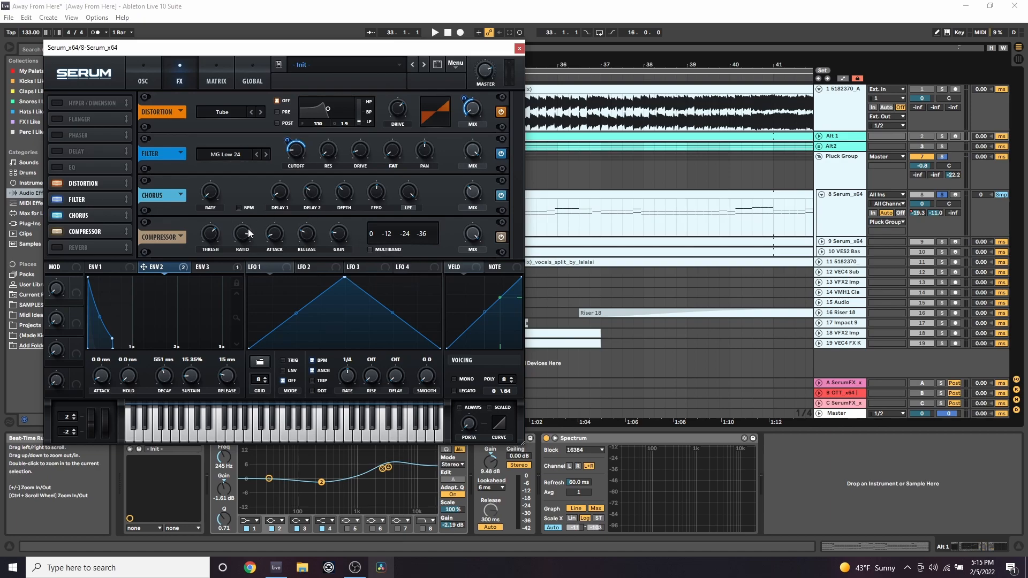
mouse_move(273, 238)
click(580, 203)
key(space)
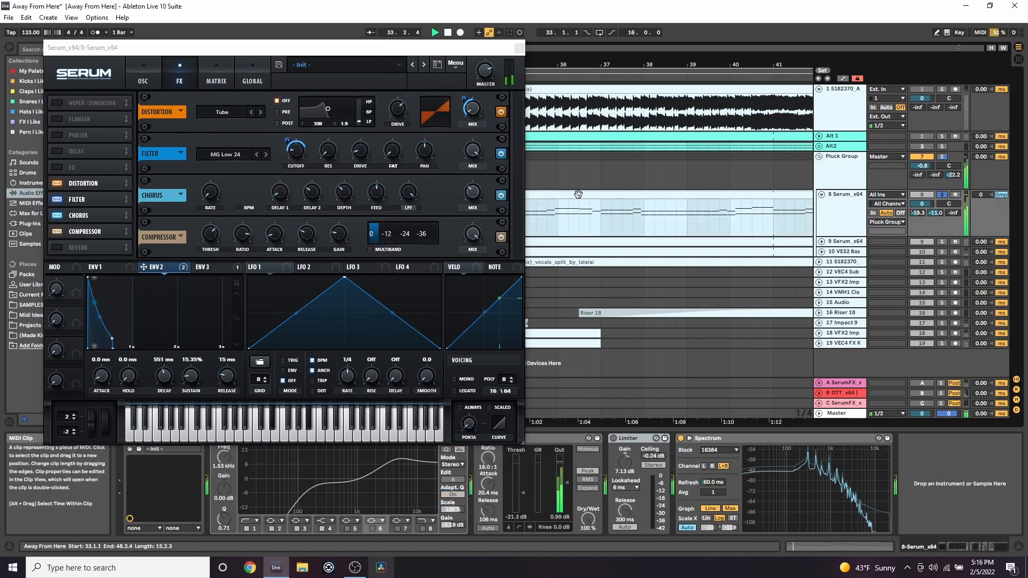
click(502, 237)
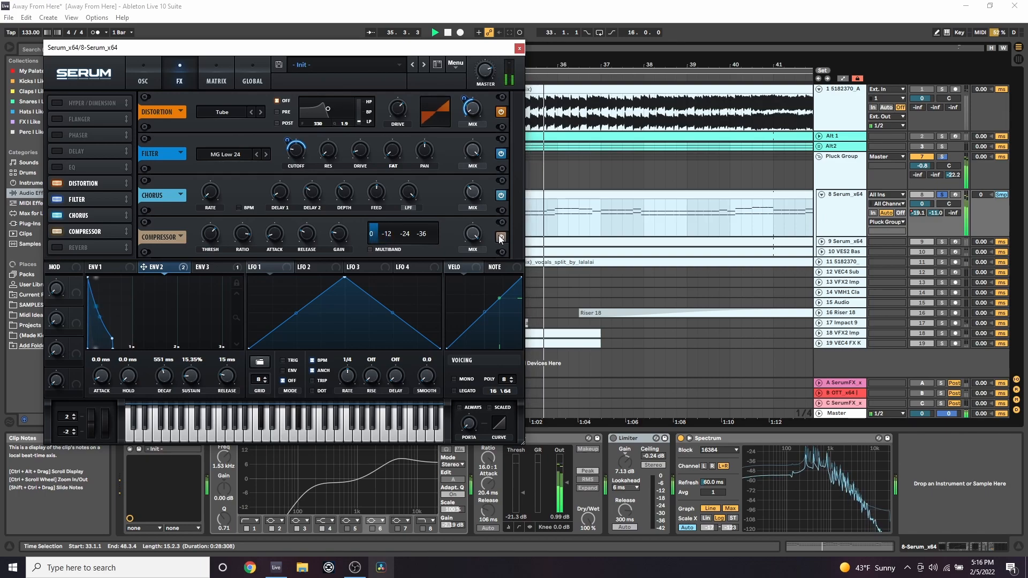
key(space)
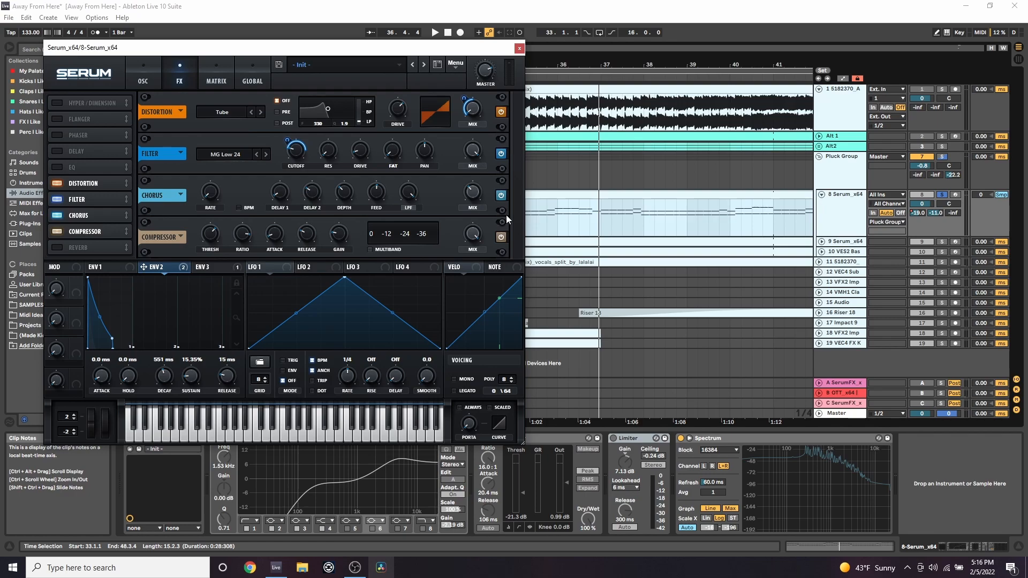
- Close the Serum window and activate the EQ Eight and Compressor devices on the first pluck track
click(282, 6)
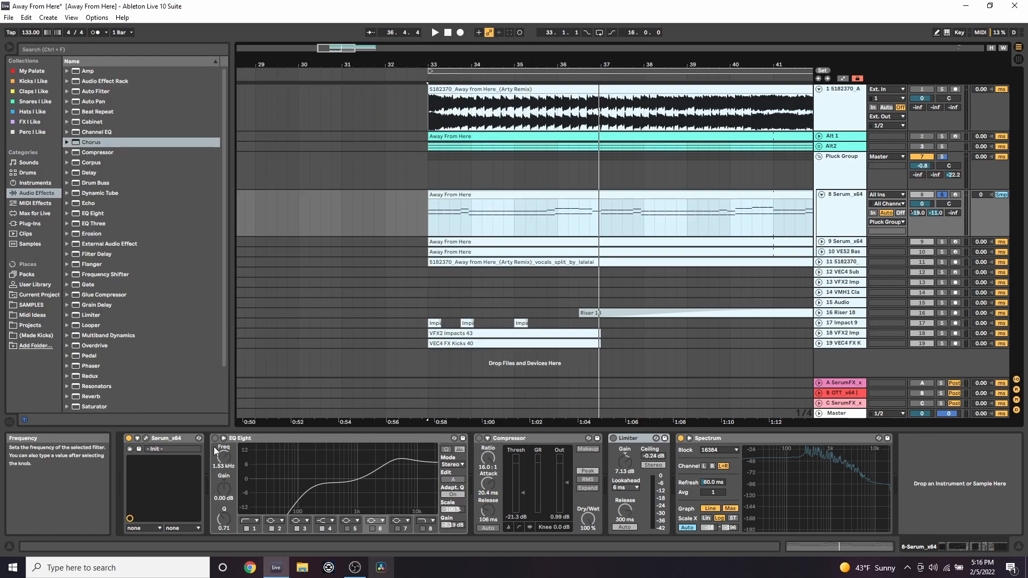
click(215, 439)
click(215, 439)
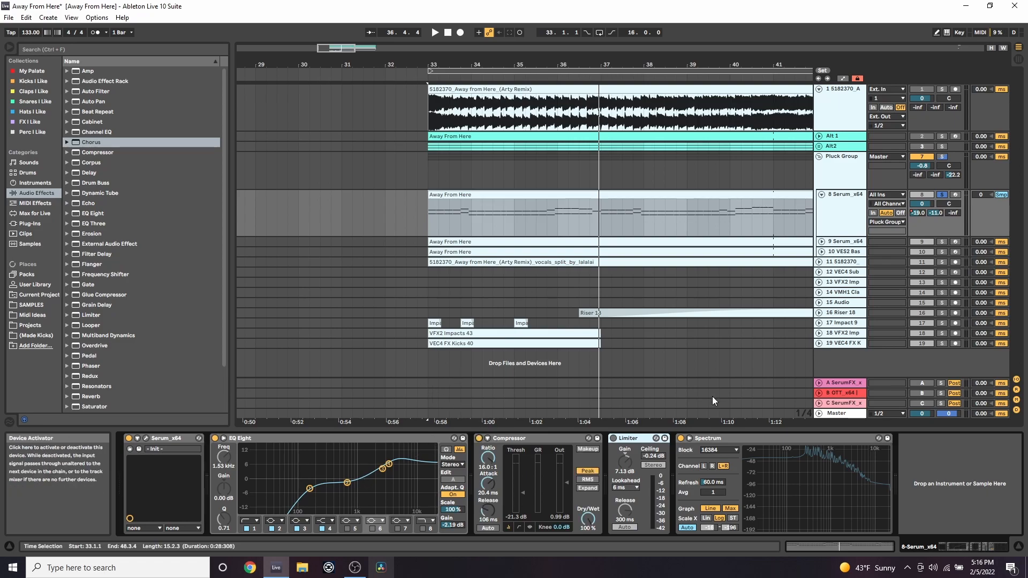
click(480, 438)
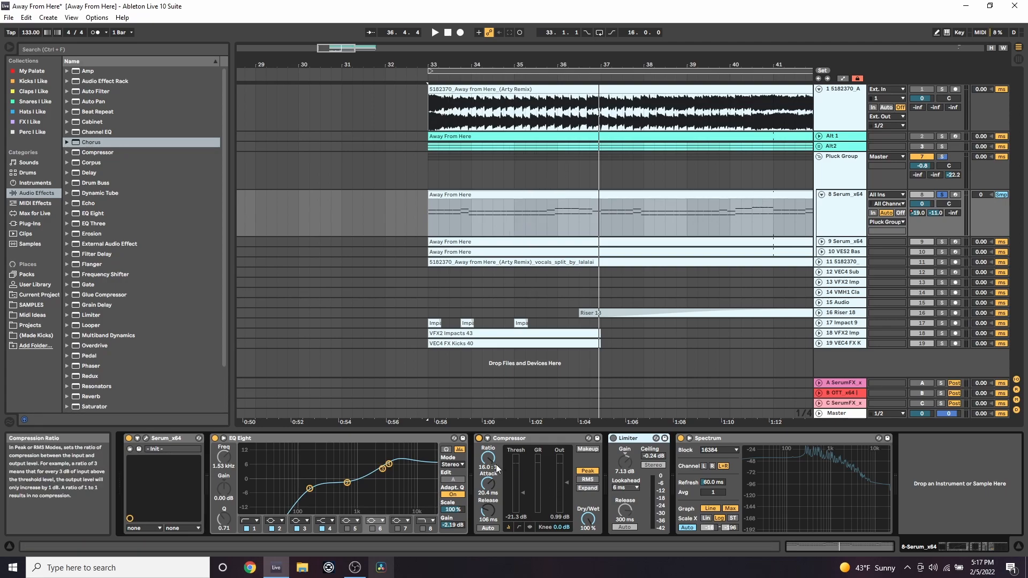
- Play the pluck clip from bar 33 and compare it with and without the track's Compressor device
click(511, 195)
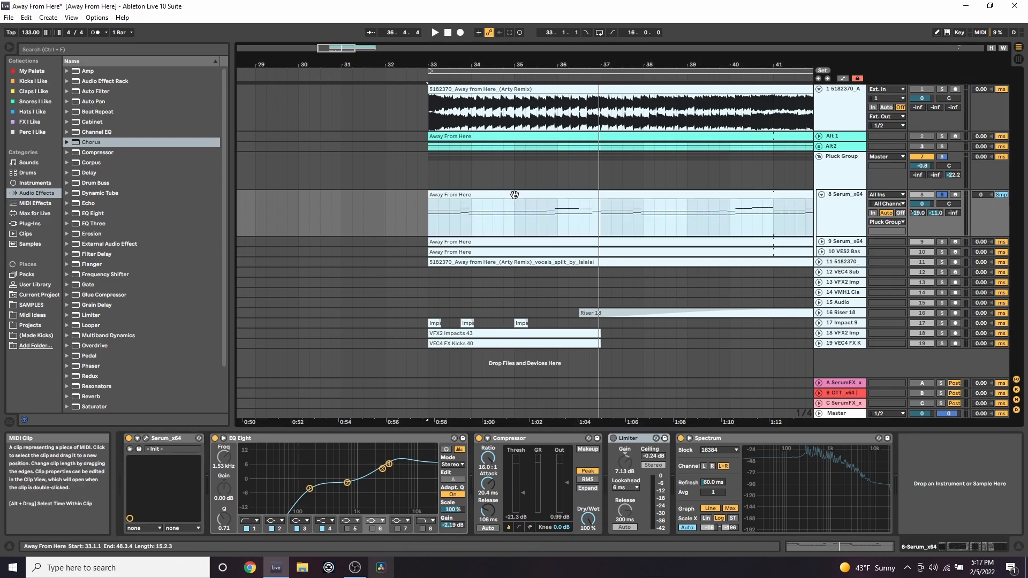
key(space)
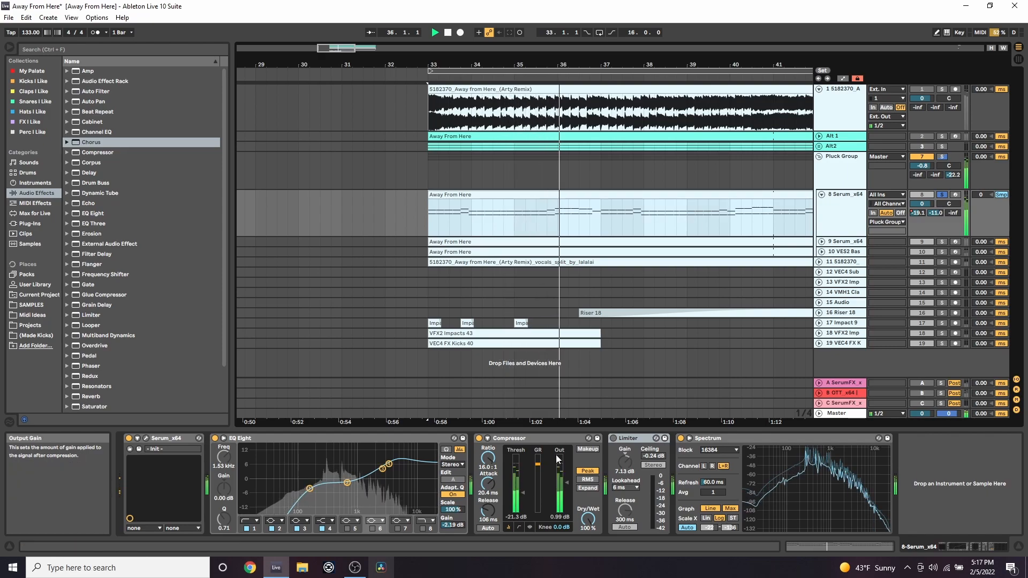
click(479, 439)
key(space)
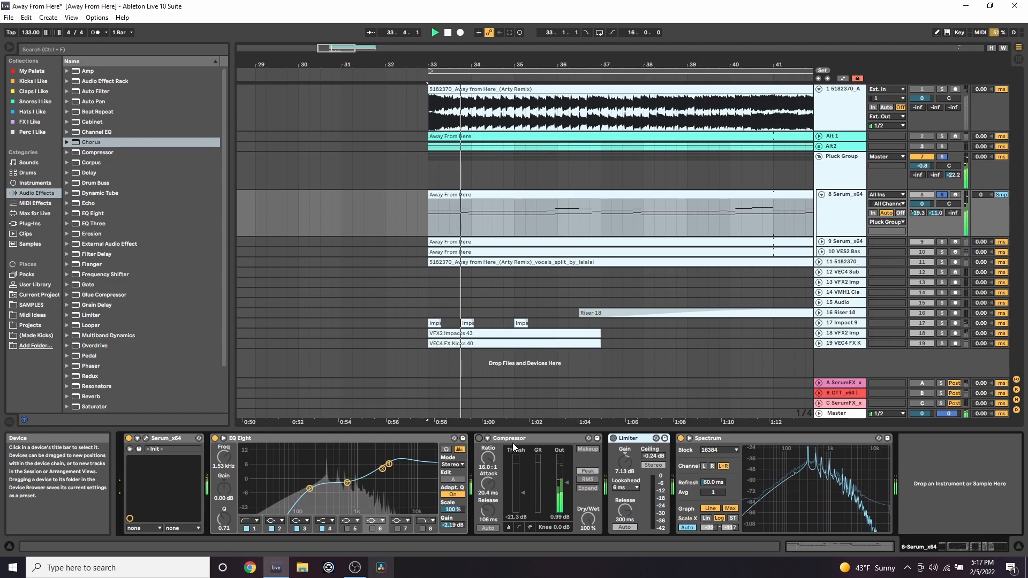
click(479, 439)
- Activate the Limiter on the first pluck track and play the clip through the full effects chain
key(space)
key(space)
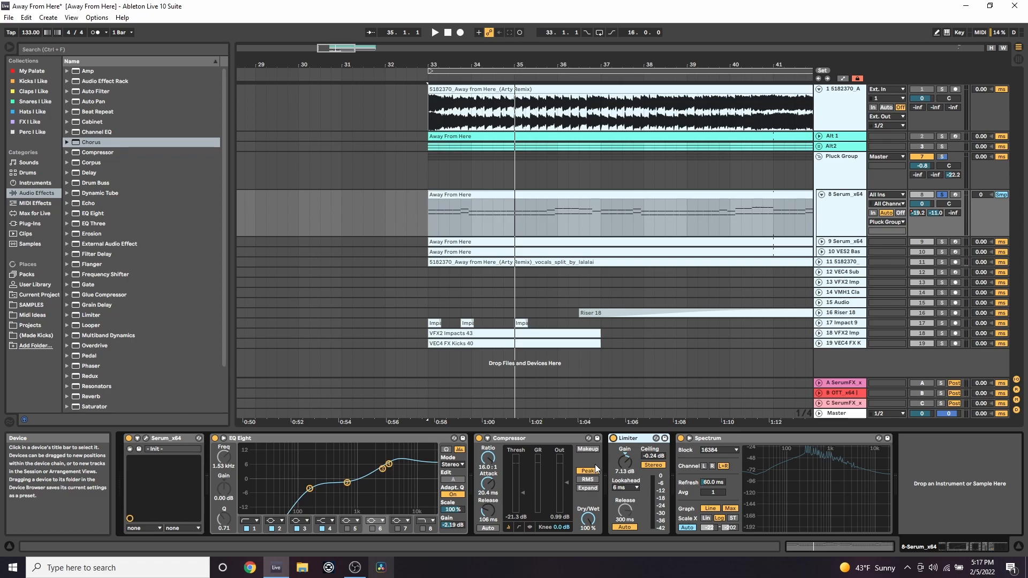
key(space)
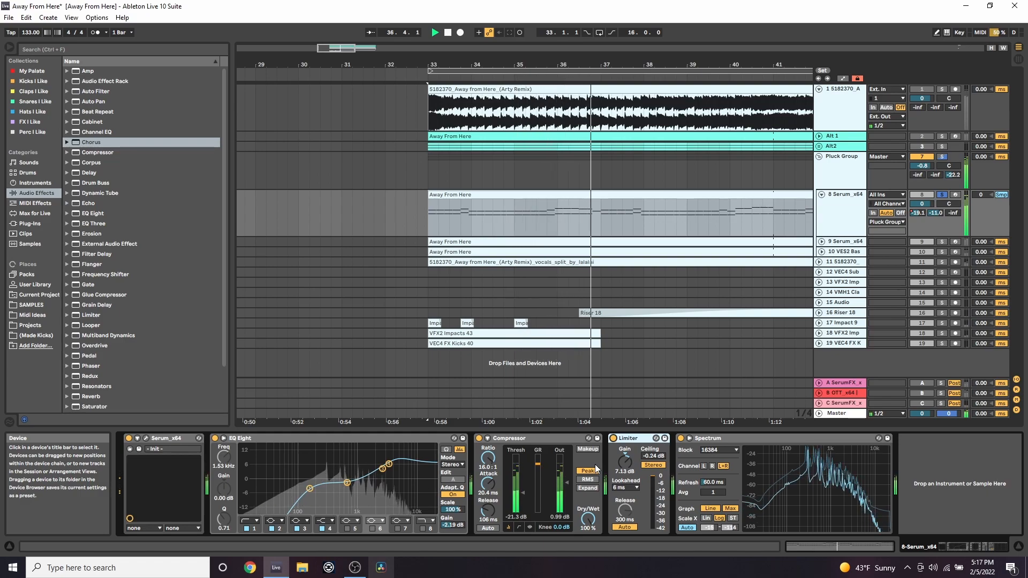
- Fold the first Serum track, then unfold and solo the second Serum track in the Pluck Group and select its clip
click(821, 194)
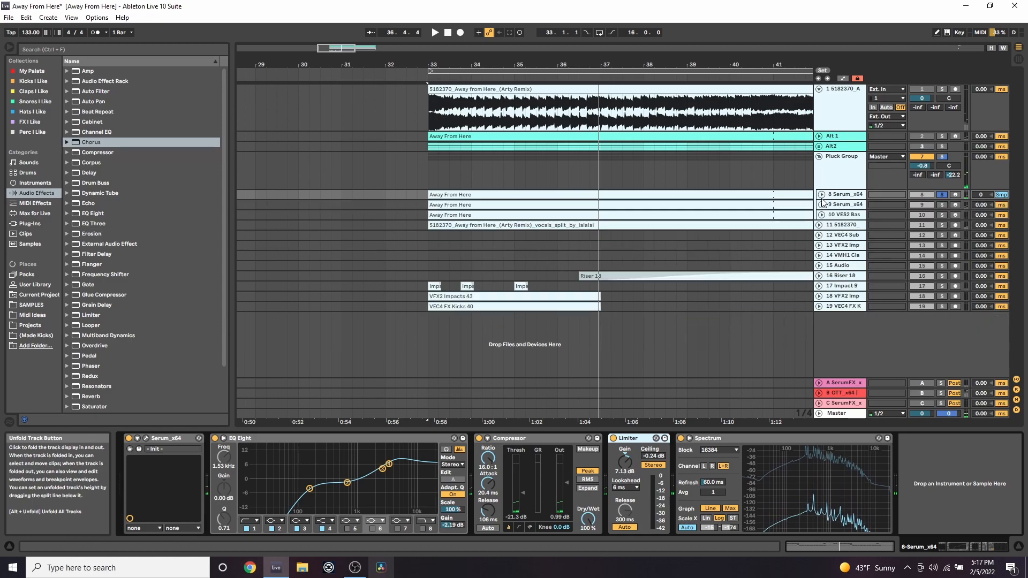
click(821, 204)
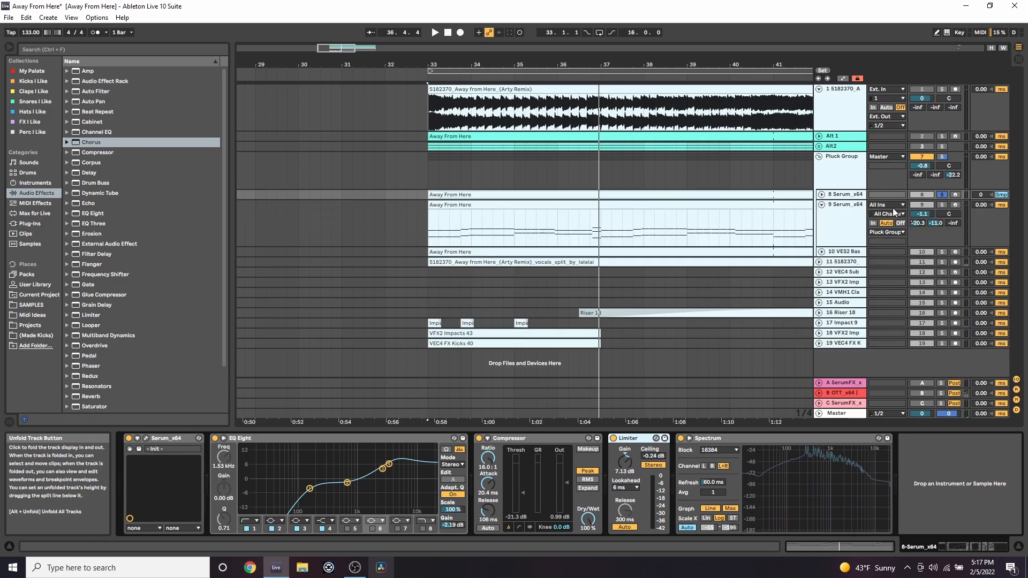
click(941, 207)
click(583, 207)
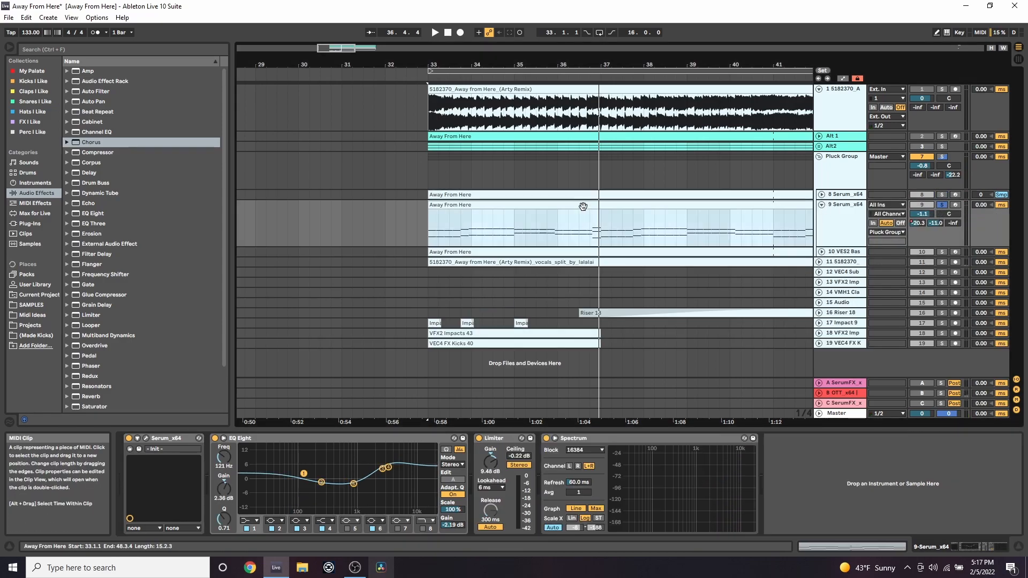
- Play the soloed second Serum pluck, then examine its Serum effects rack and Envelope 2 modulation
key(space)
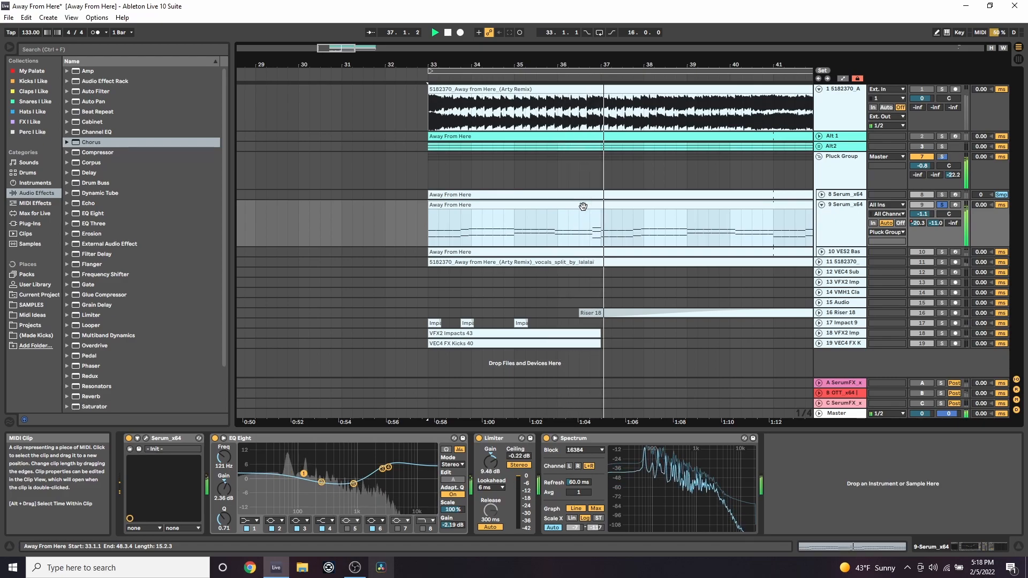
key(space)
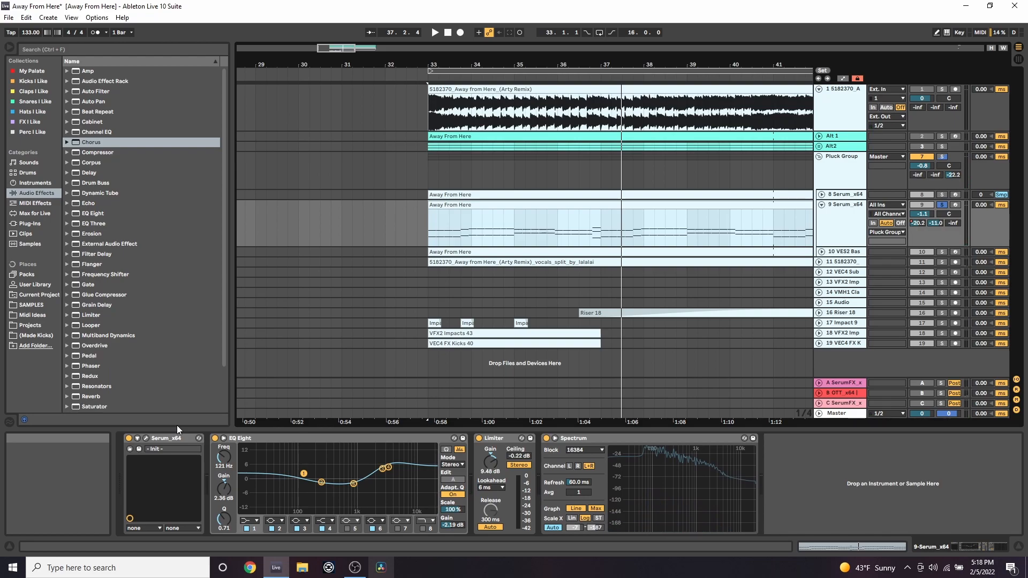
click(146, 438)
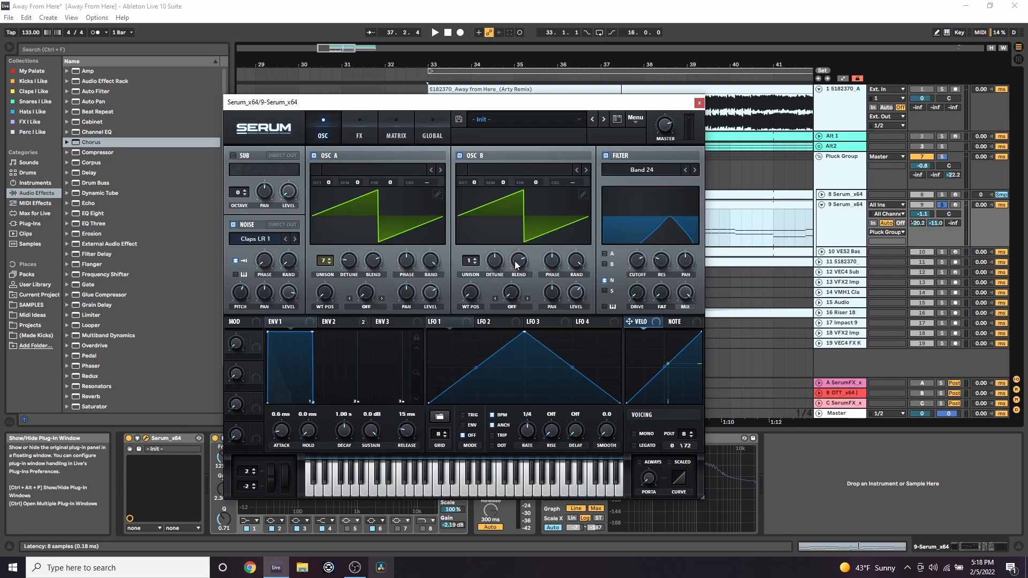
drag(531, 104, 467, 99)
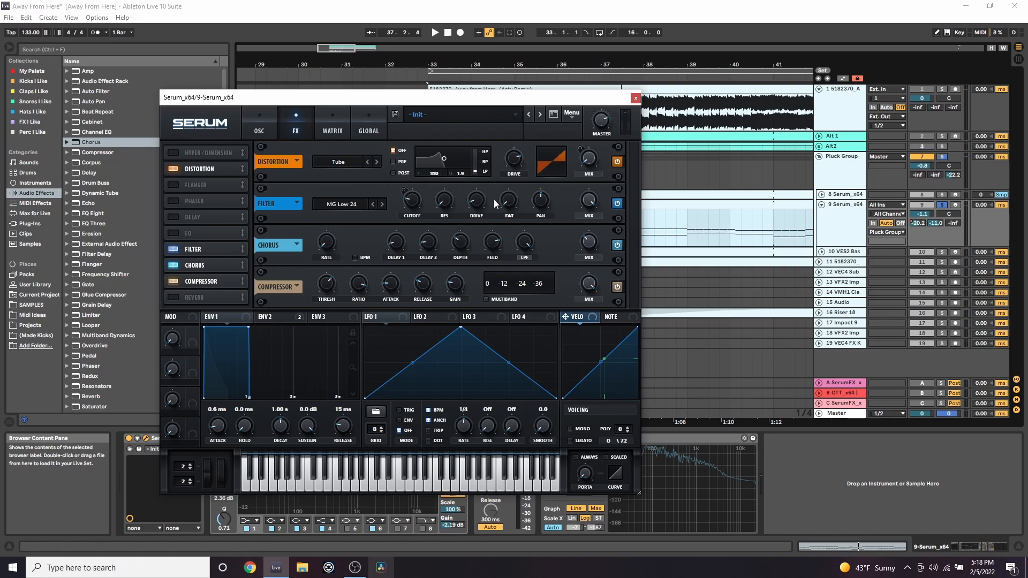
click(290, 316)
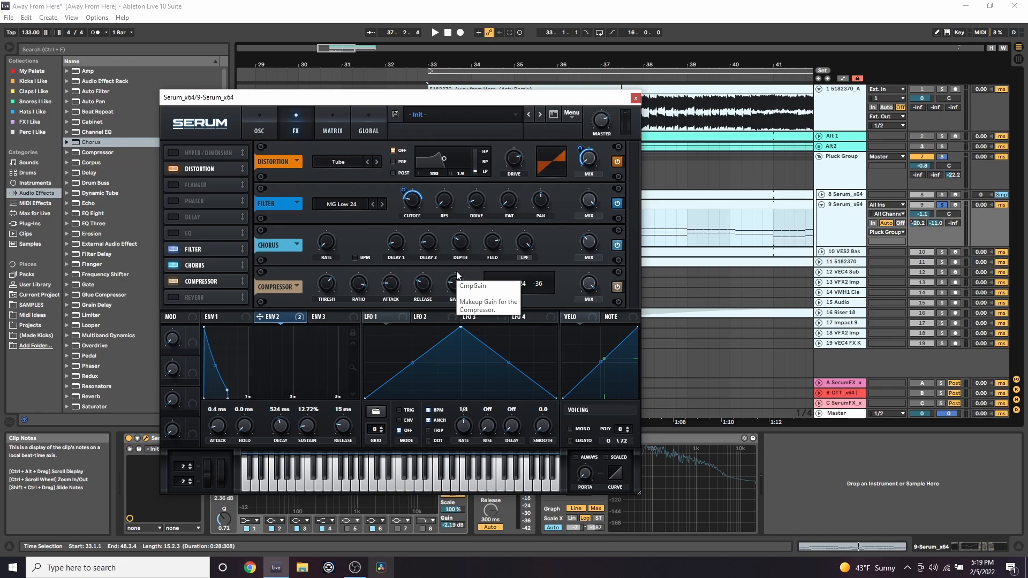
click(636, 98)
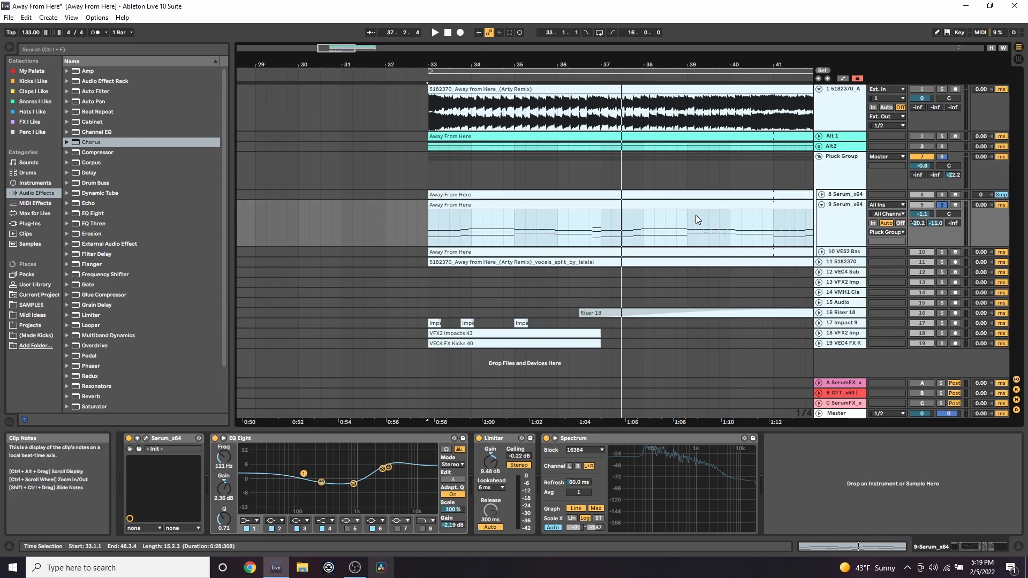
- Solo the first Serum track alongside the second and play both pluck layers together from bar 33
click(941, 195)
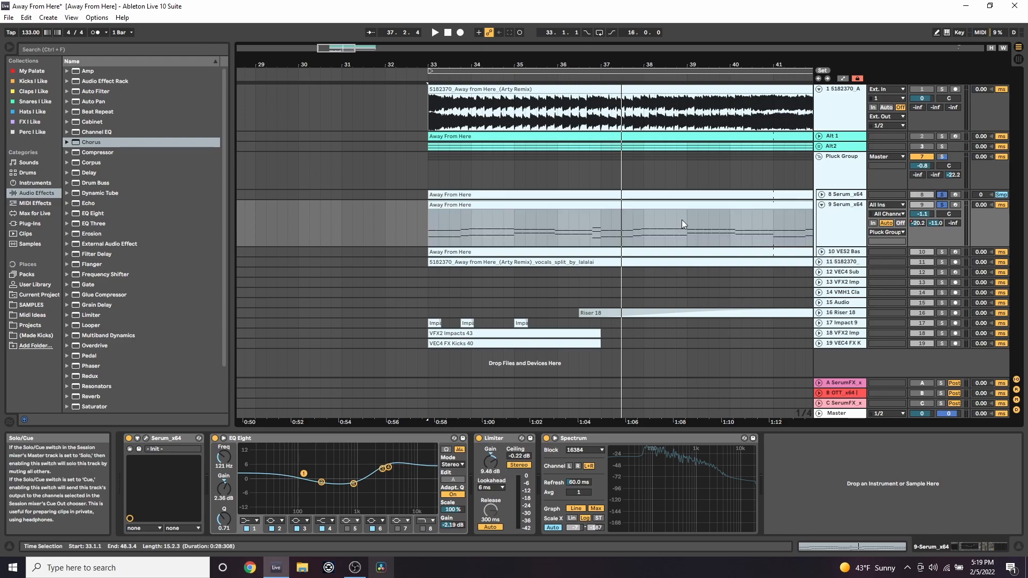
click(516, 229)
click(431, 232)
key(space)
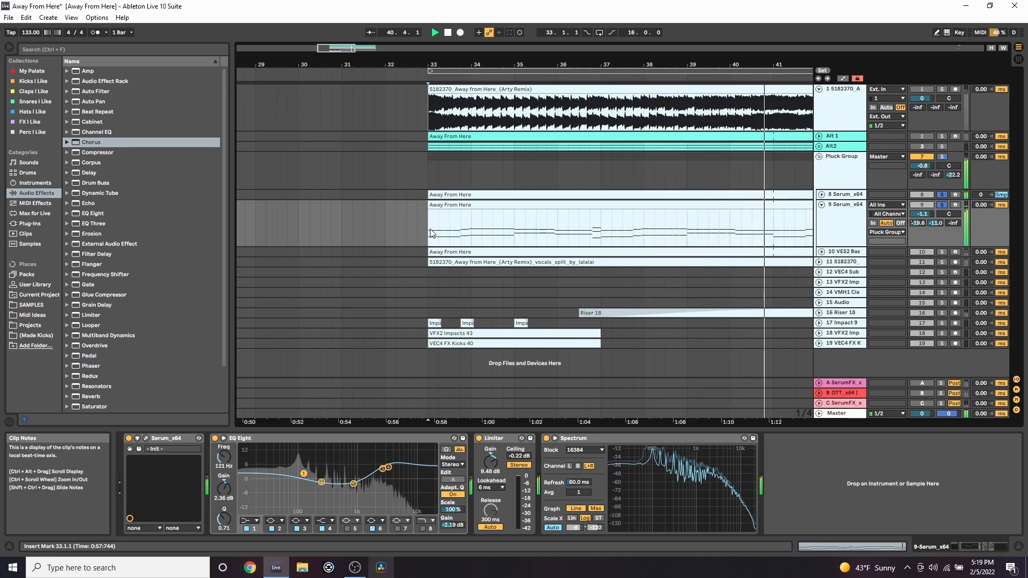
key(space)
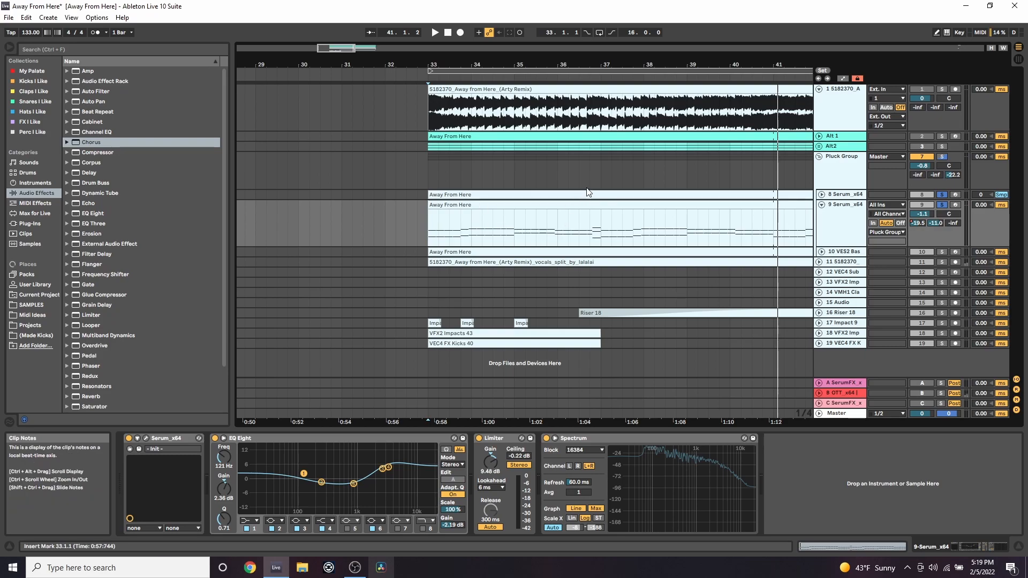
- Open the Pluck Group's SerumFX and compare the two plucks with and without its HardClip distortion
click(590, 173)
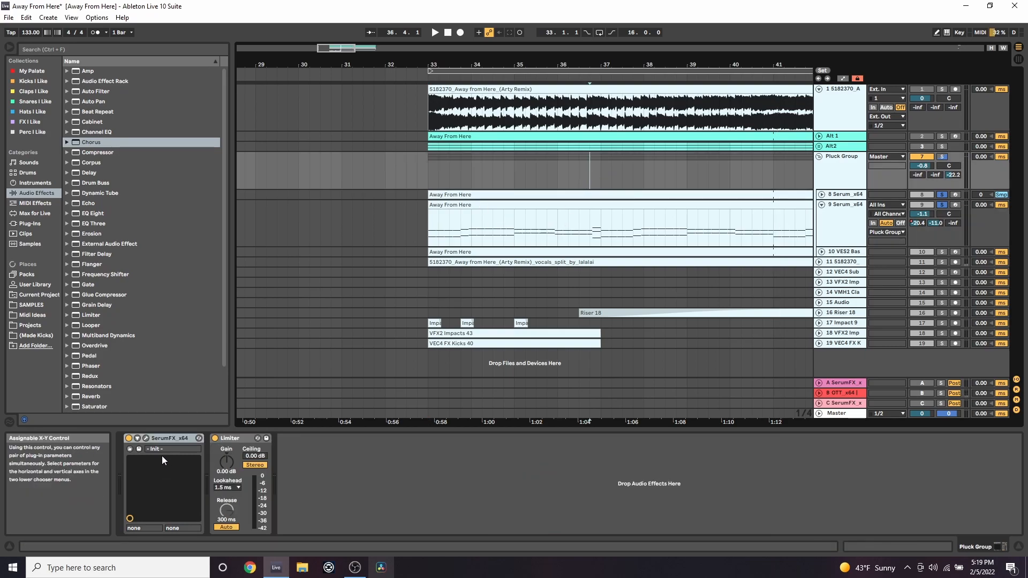
click(146, 439)
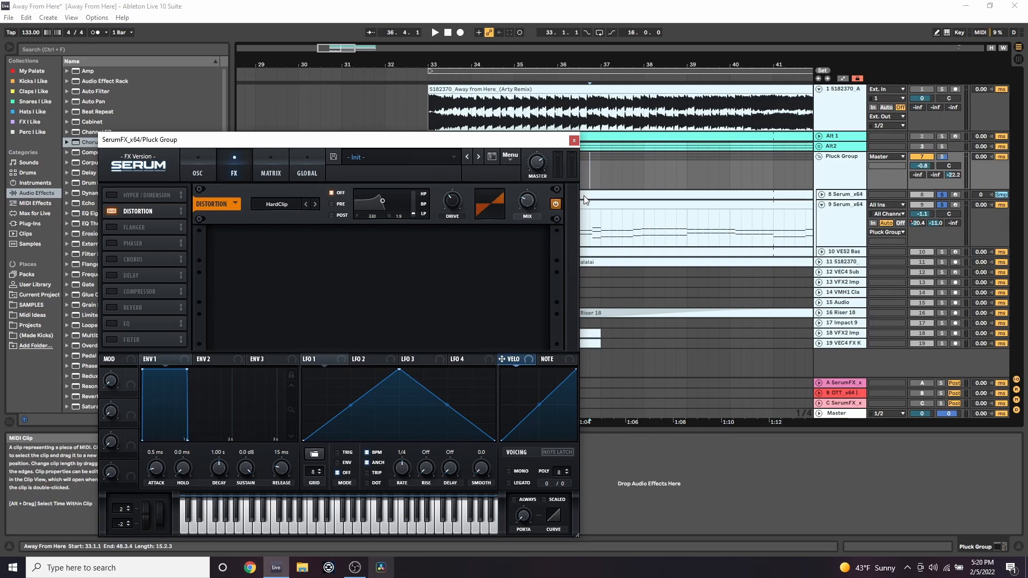
key(space)
click(557, 205)
click(556, 205)
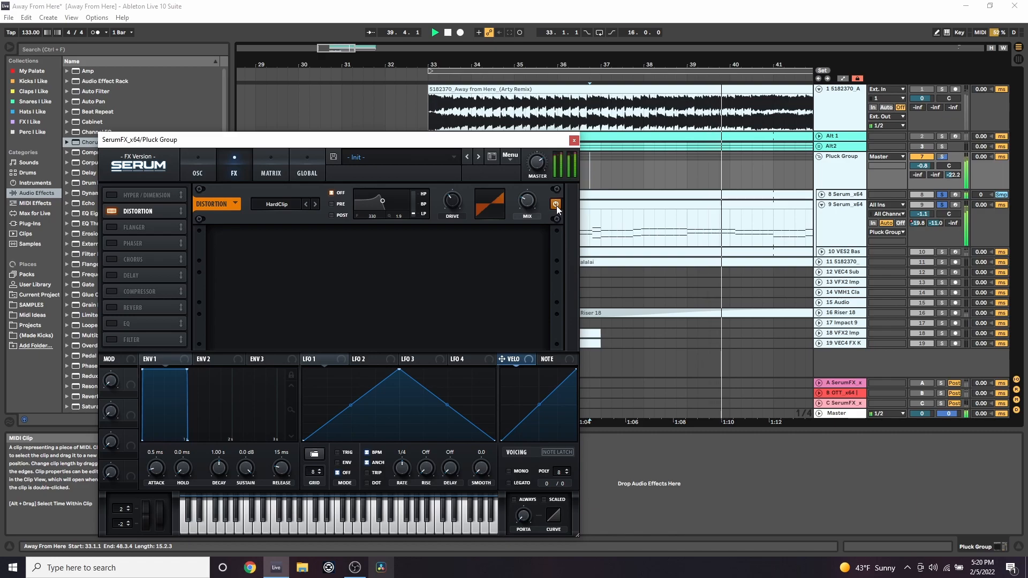
key(space)
click(574, 140)
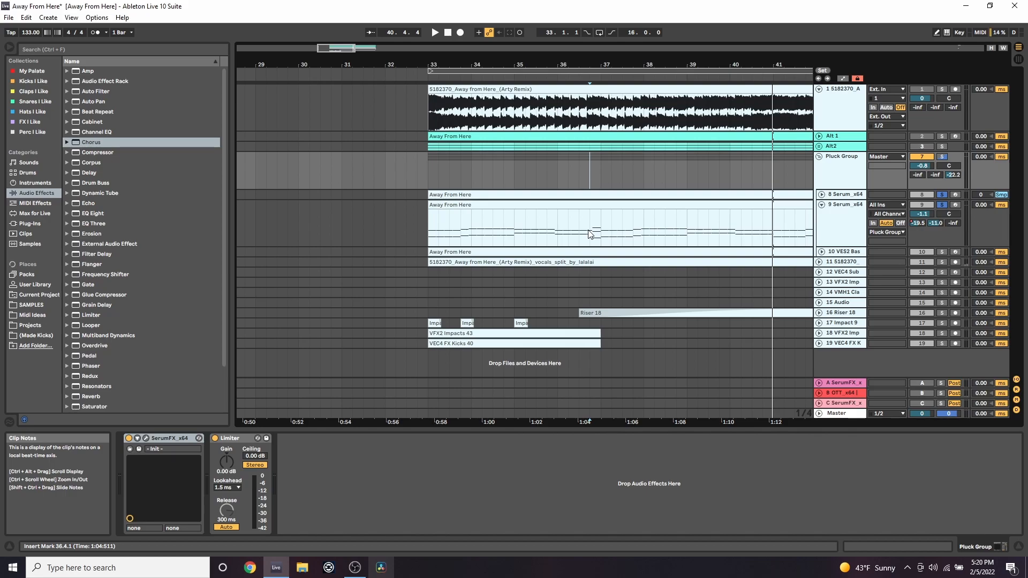
- Fold the second Serum track, unfold the VES2 Bassdrum track and select its clip and high-cut filter in EQ Eight
click(821, 204)
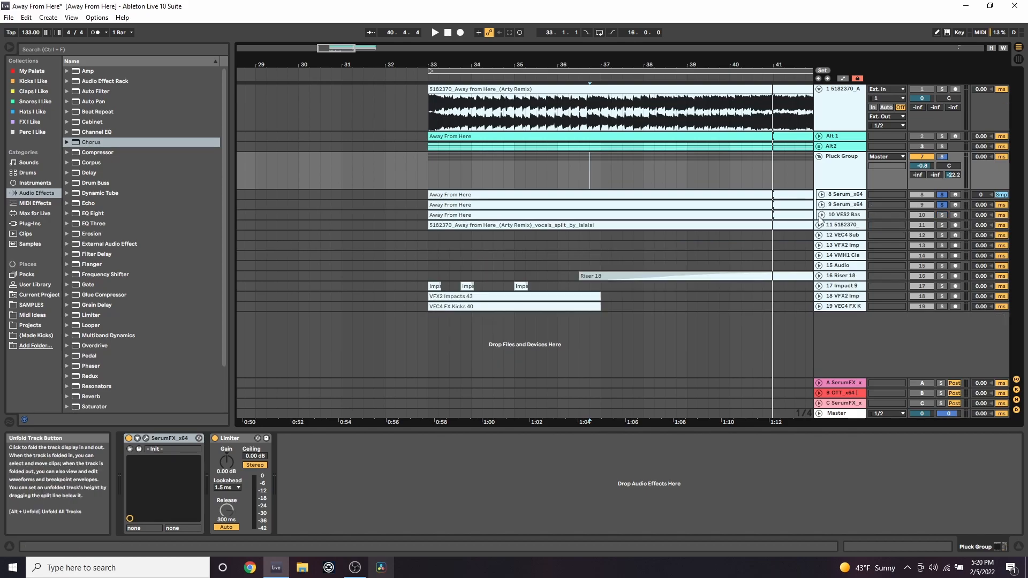
click(821, 216)
click(698, 215)
drag(579, 64, 433, 59)
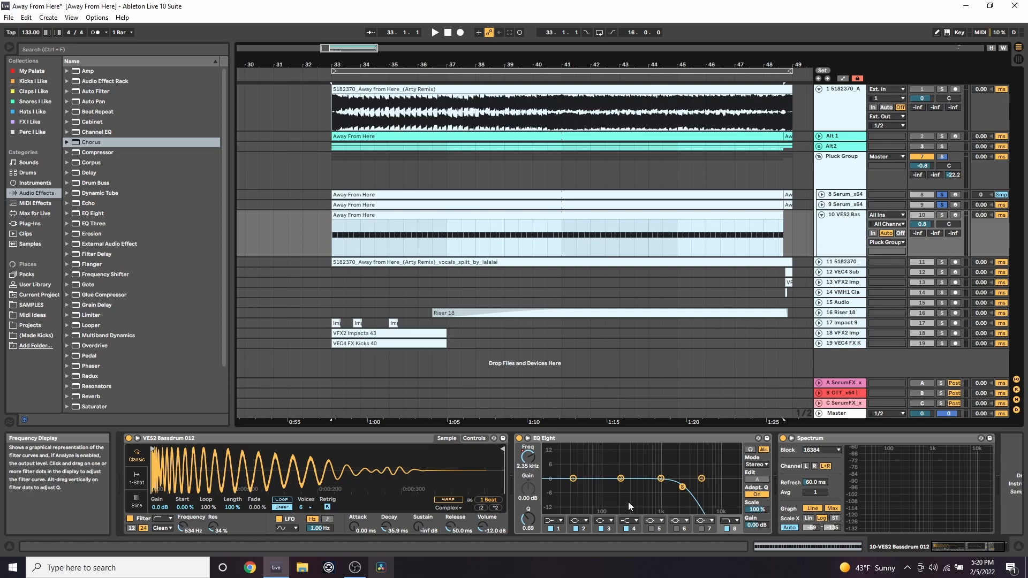
click(683, 486)
- Solo the VES2 Bassdrum track and play its clip from bar 33
click(940, 216)
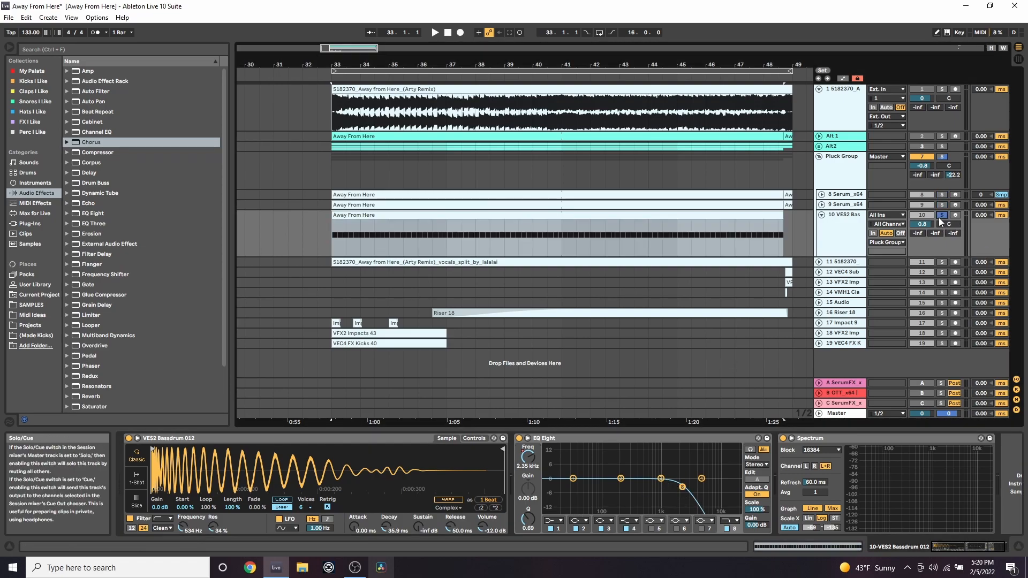
click(434, 234)
key(space)
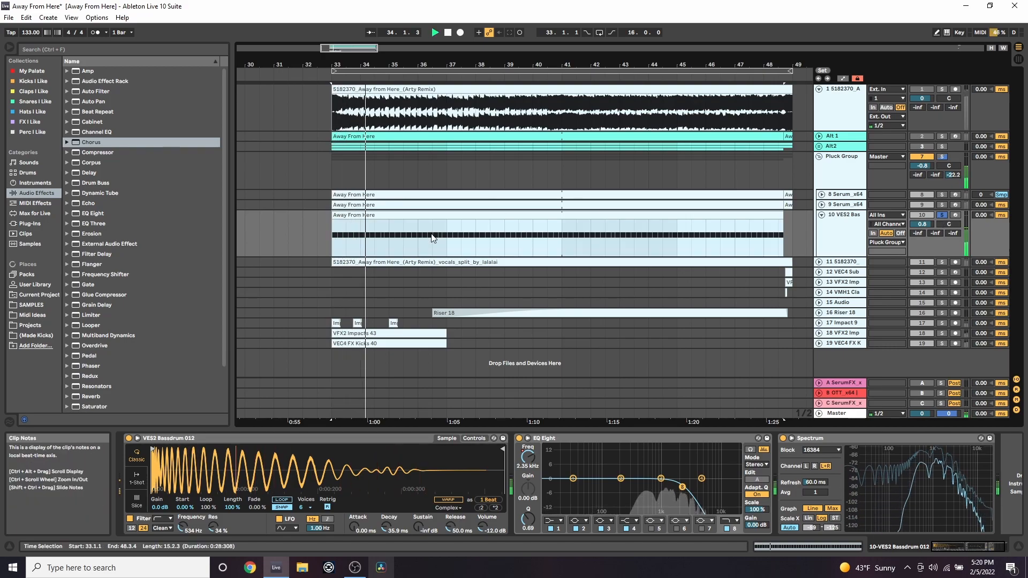
key(space)
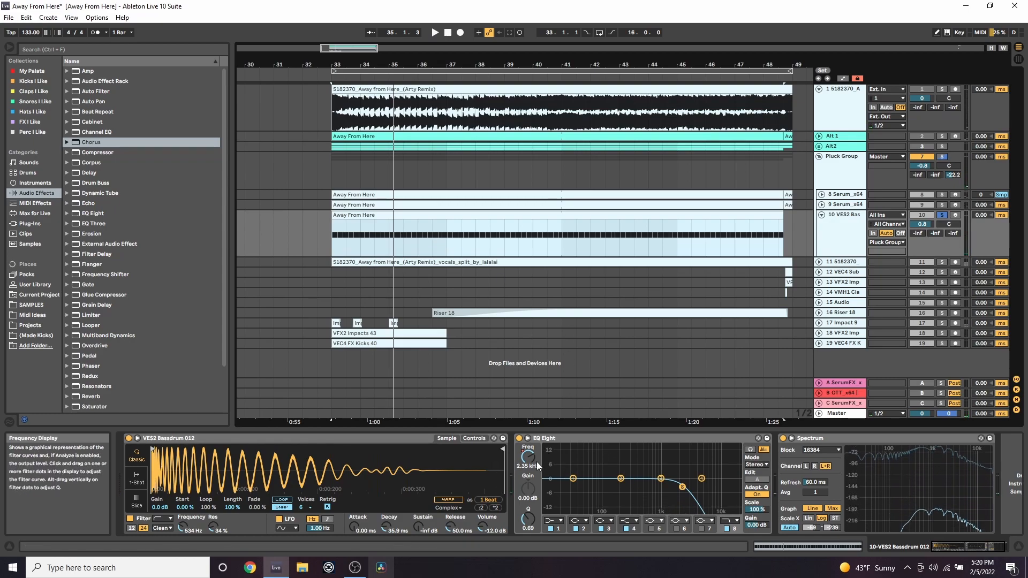
- Show the automation of EQ Eight's filter 8 frequency on the VES2 Bassdrum track and play it from bar 42
click(683, 487)
key(a)
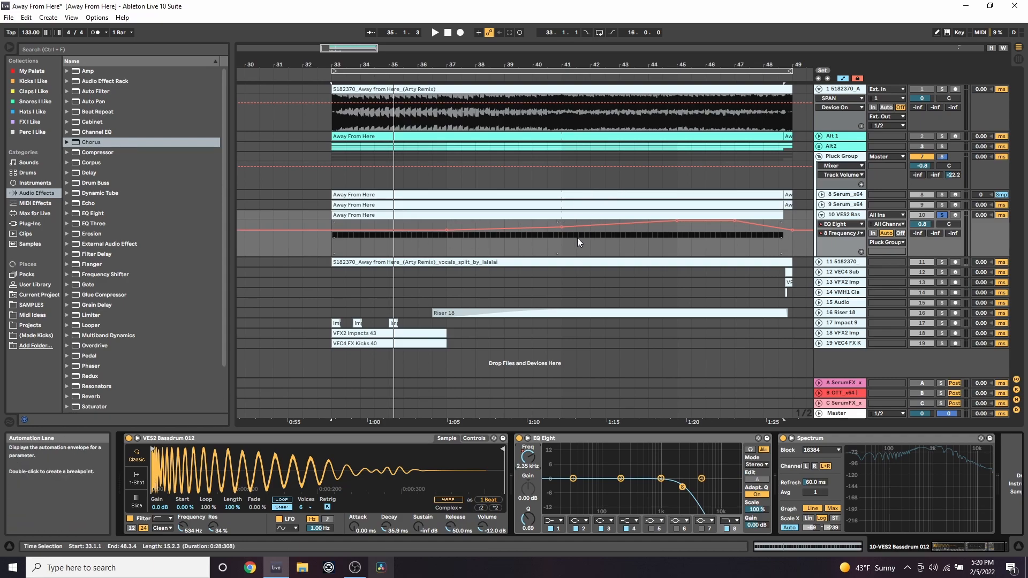
click(606, 244)
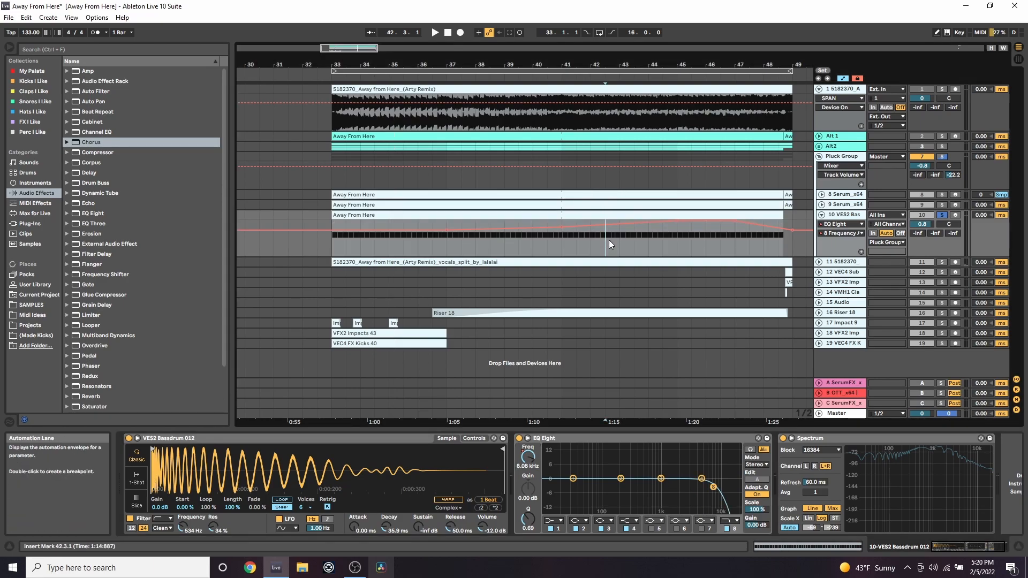
key(space)
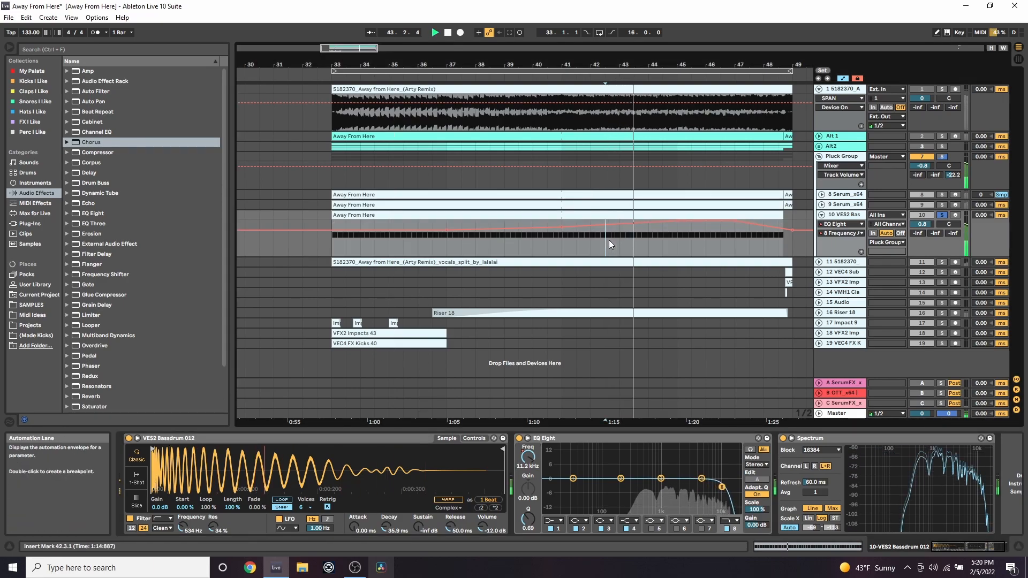
key(space)
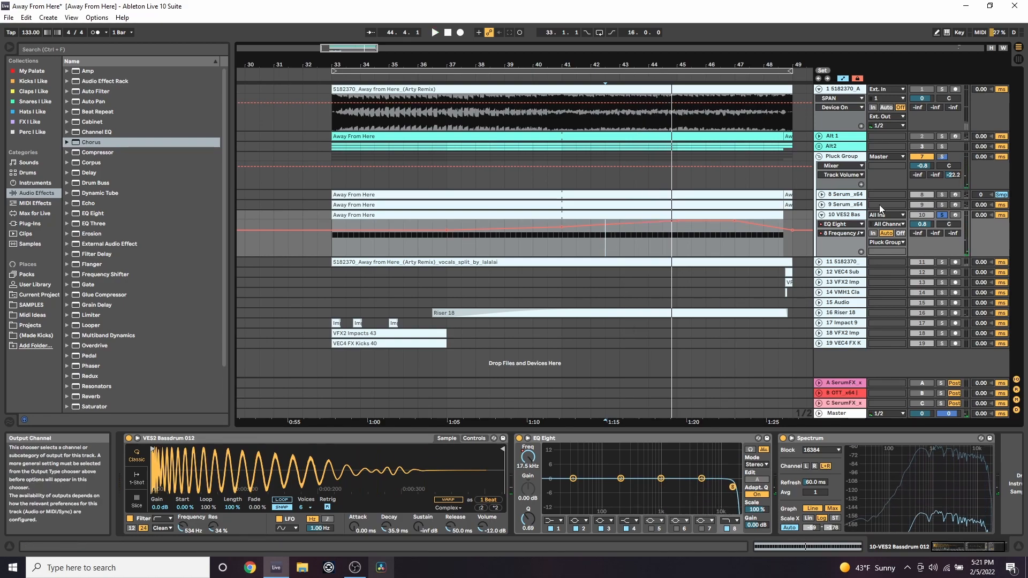
- Solo the whole Pluck Group and compare it with and without the VES2 Bassdrum layer, then hide the automation lanes
click(943, 157)
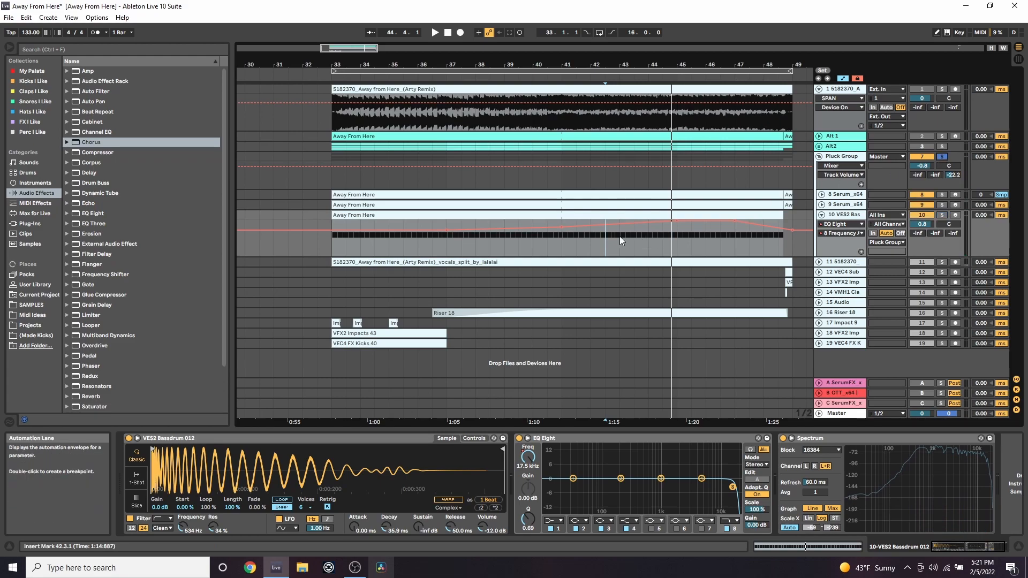
key(space)
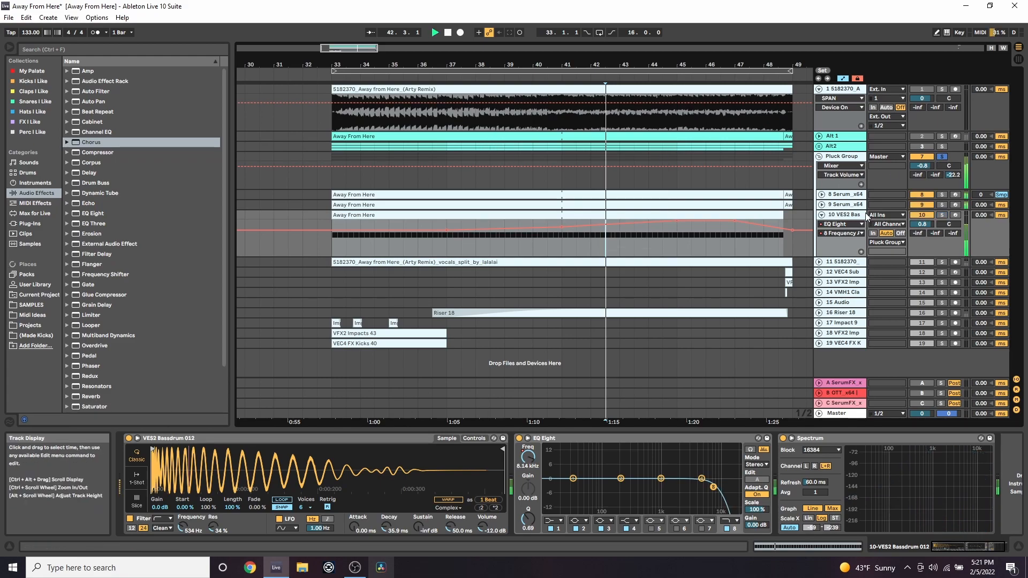
click(921, 217)
click(921, 216)
click(922, 216)
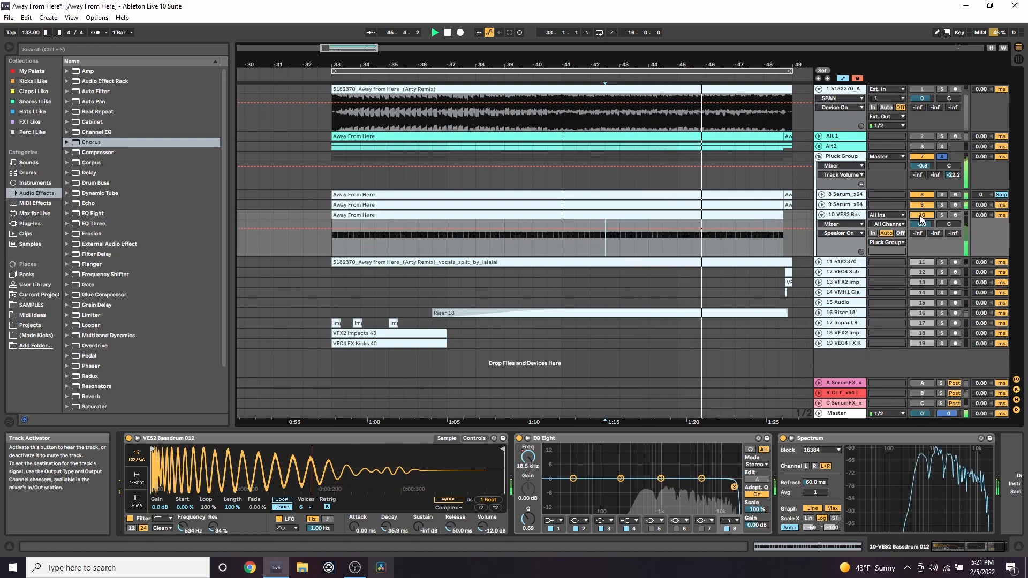
click(921, 216)
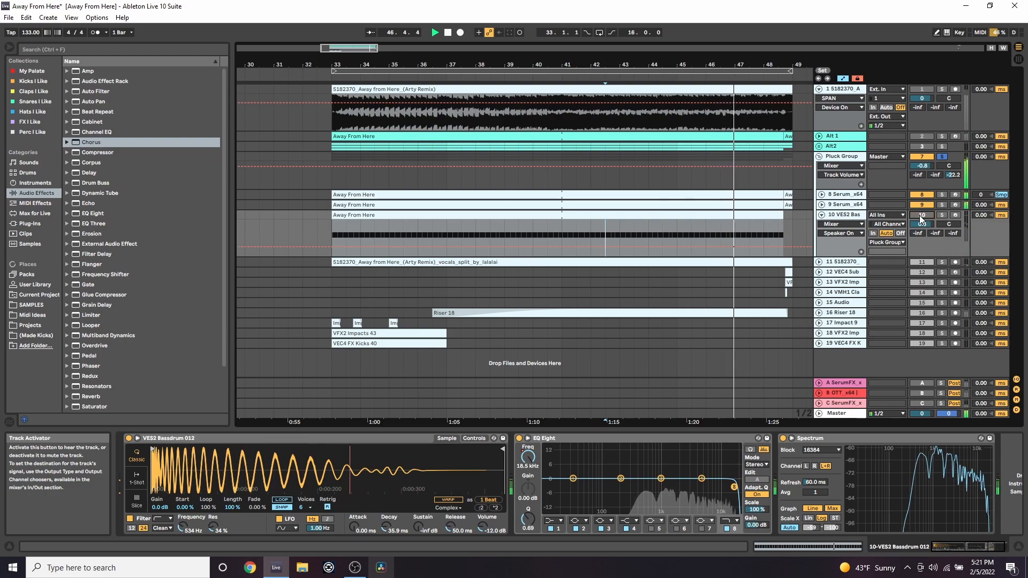
click(921, 216)
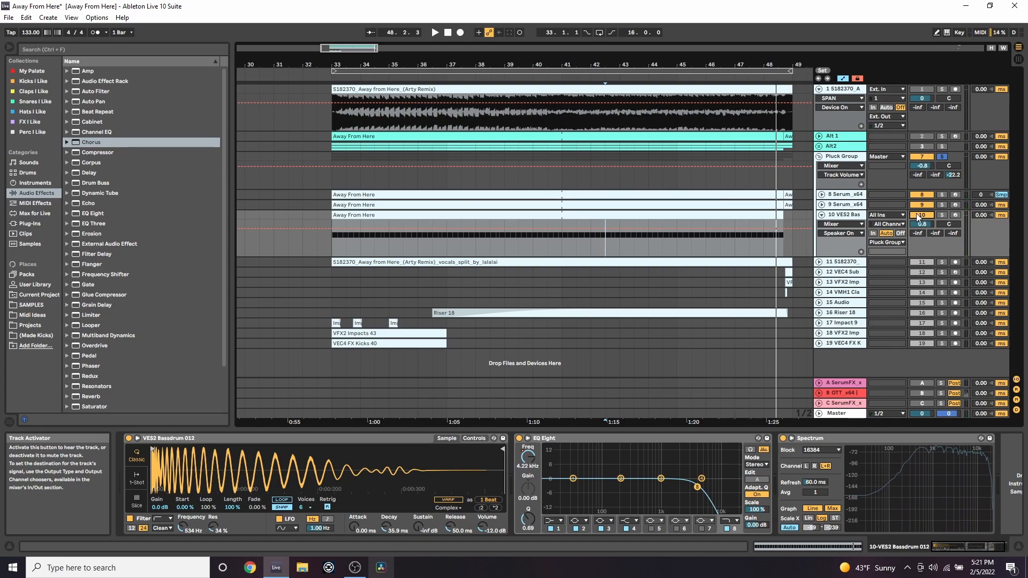
key(a)
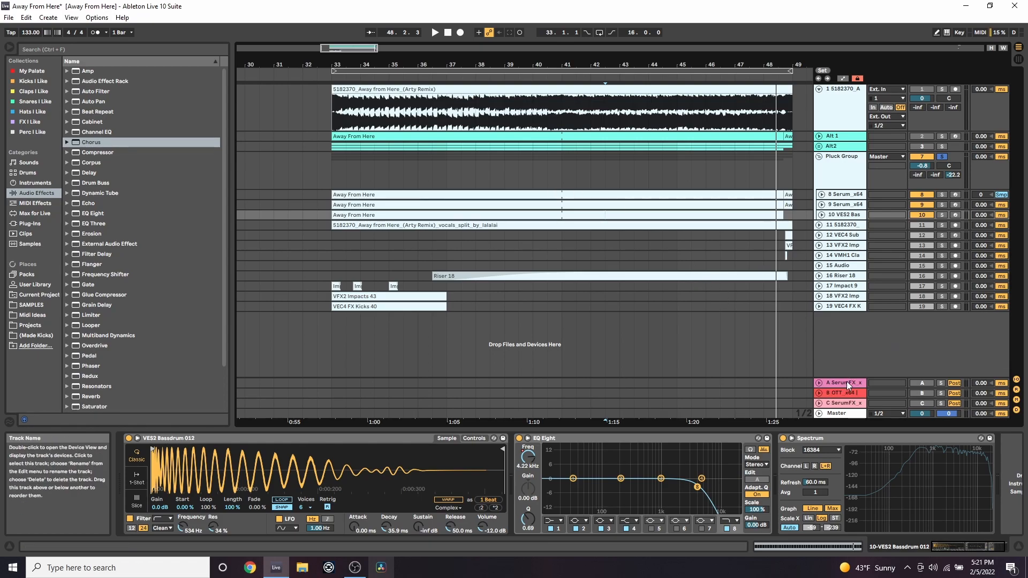
- Activate and unfold return track A, and examine the reverb settings in its SerumFX
click(915, 383)
click(819, 383)
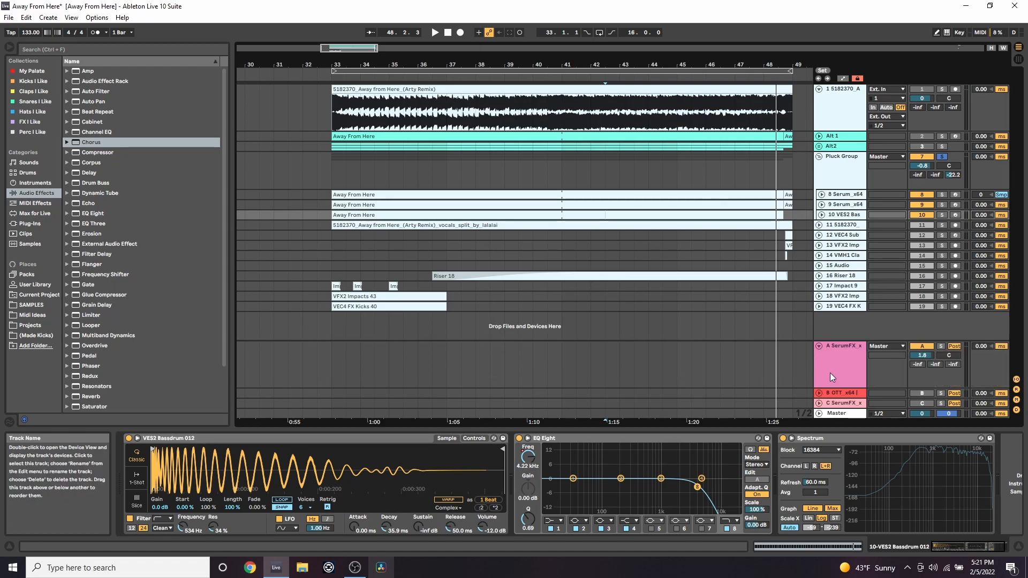
click(830, 374)
click(146, 439)
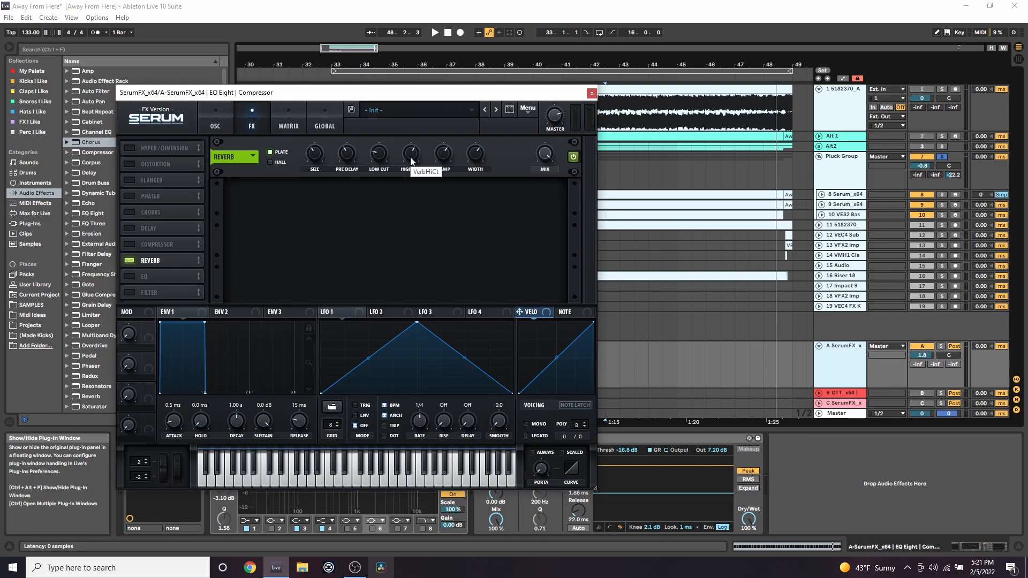
click(591, 94)
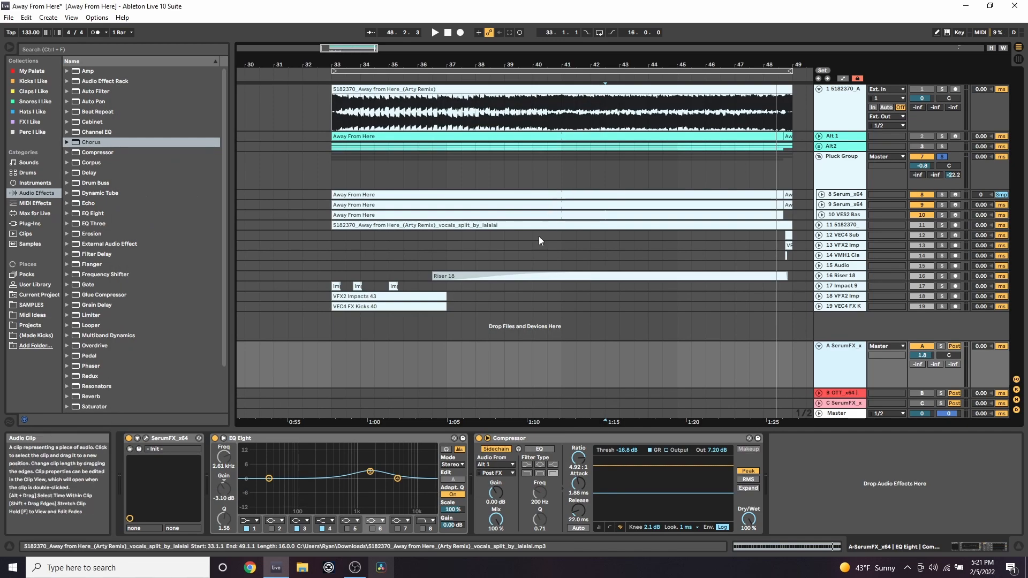
- Play the Pluck Group from bar 36 with return A active, and unfold both Serum tracks during playback
click(427, 178)
key(space)
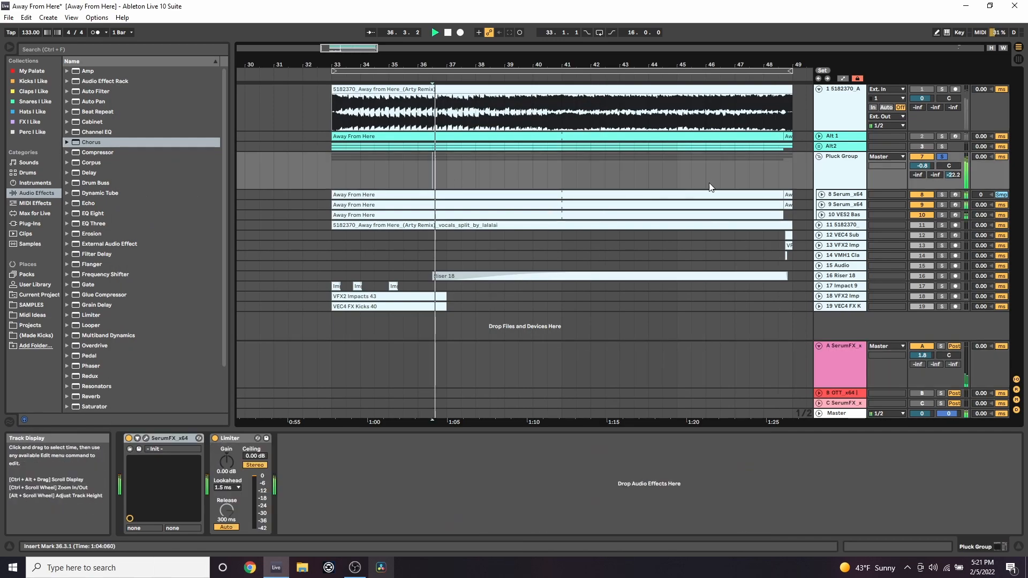
click(822, 196)
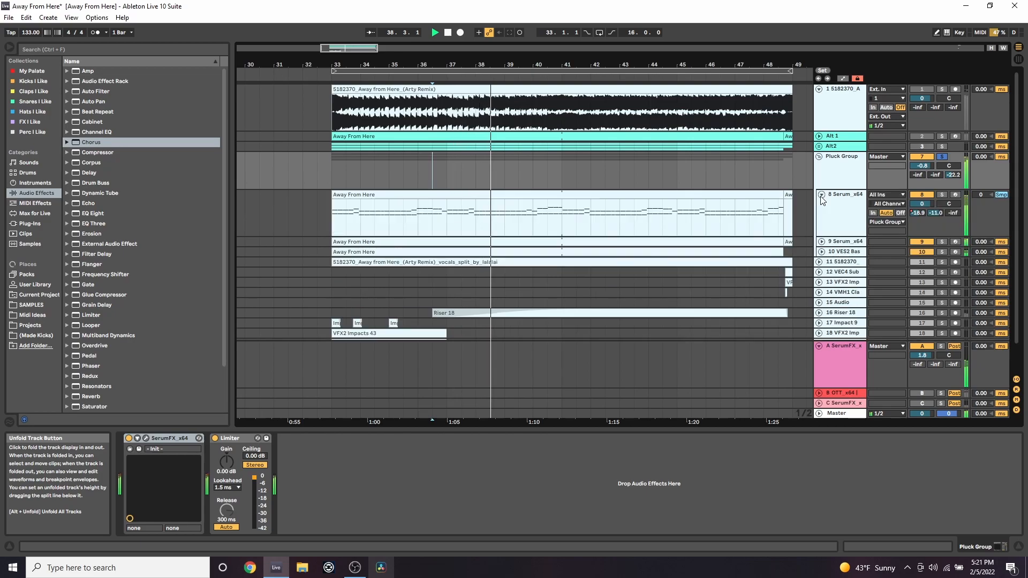
click(821, 243)
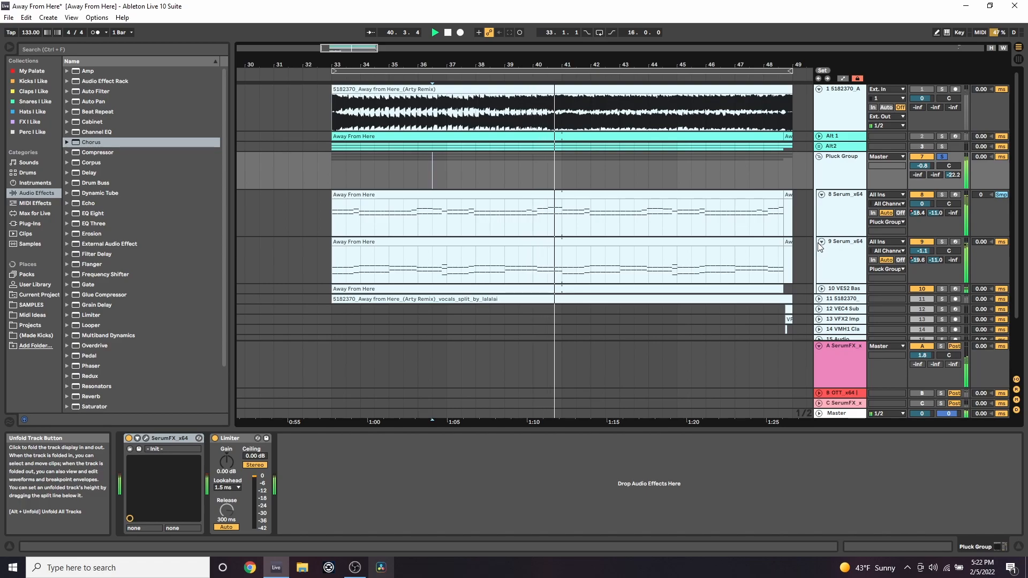
key(space)
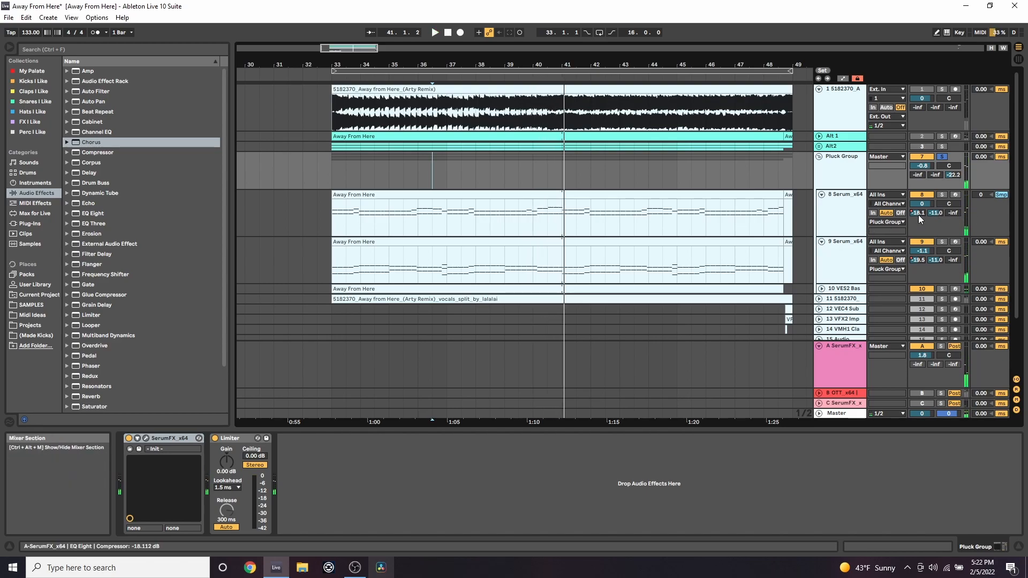
- Show the automation of the send to return A on both Serum tracks, then activate and unfold return track B
key(a)
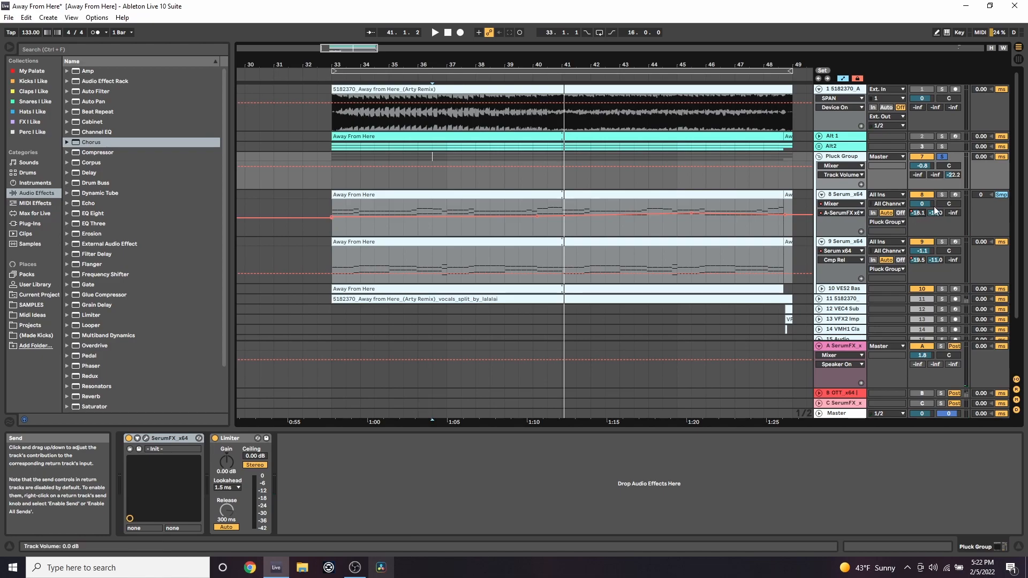
click(918, 260)
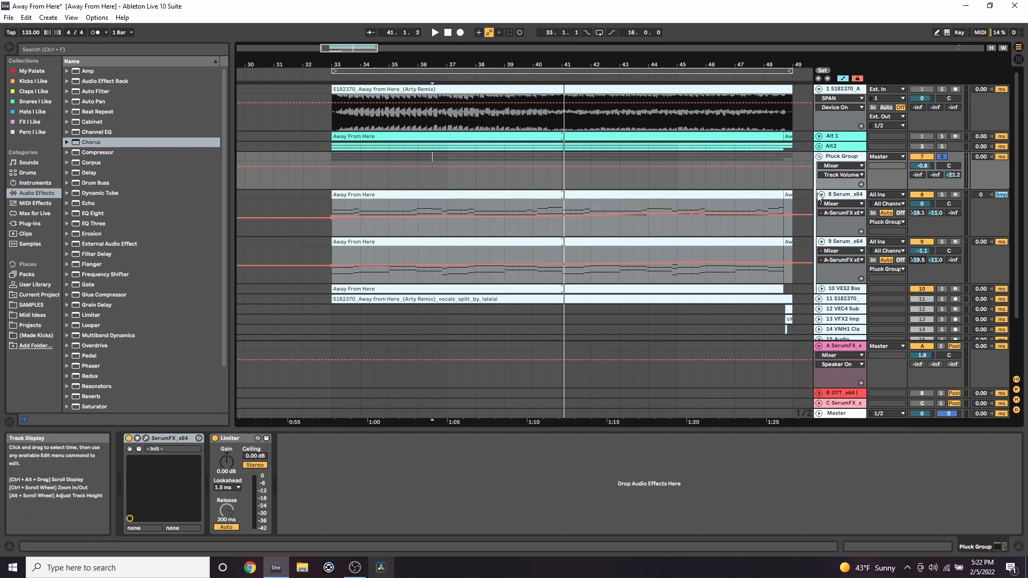
click(917, 394)
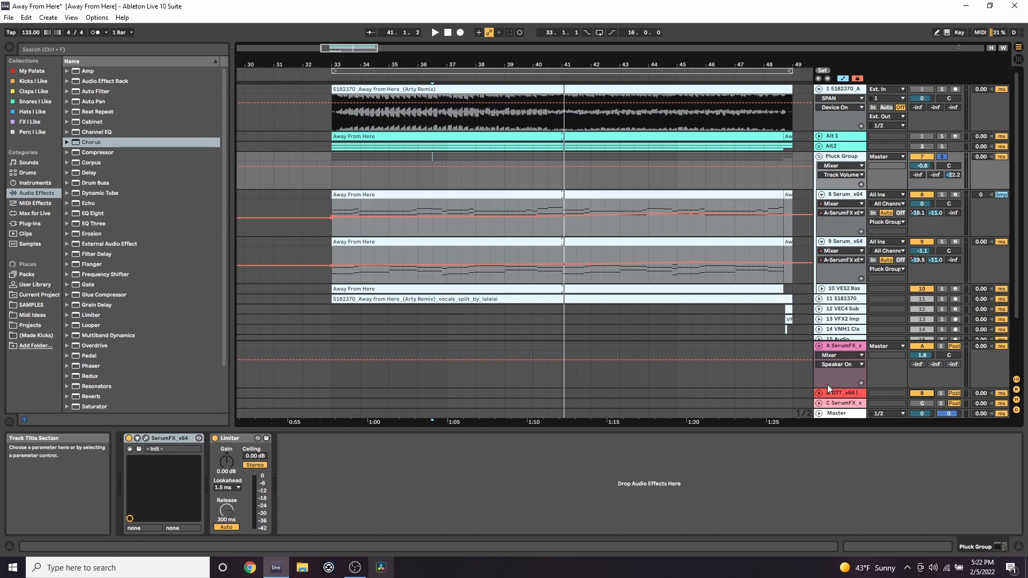
click(819, 393)
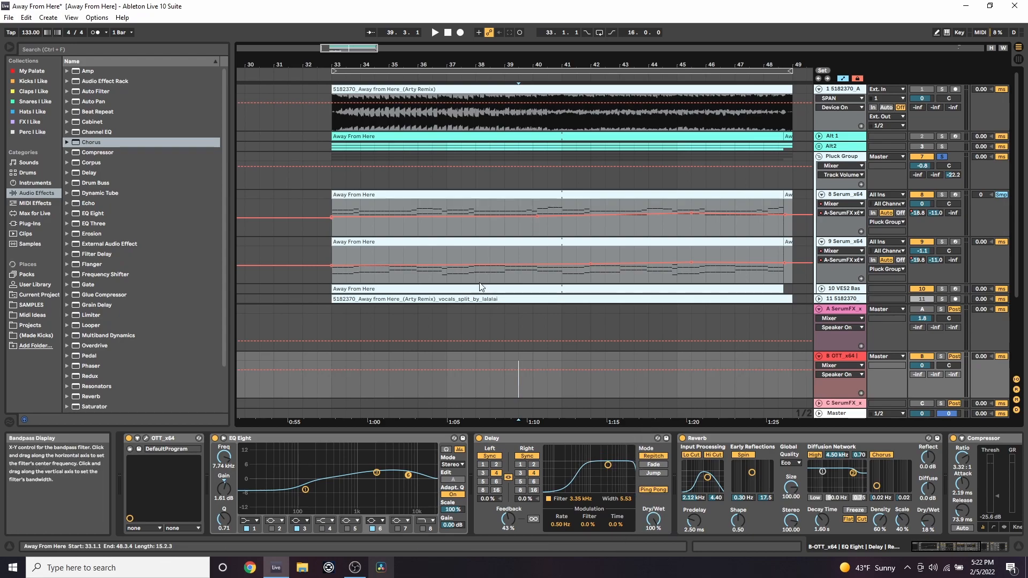
- Play the Pluck Group from bar 36 through return B and examine the return's device chain up to both Compressors
click(432, 257)
key(space)
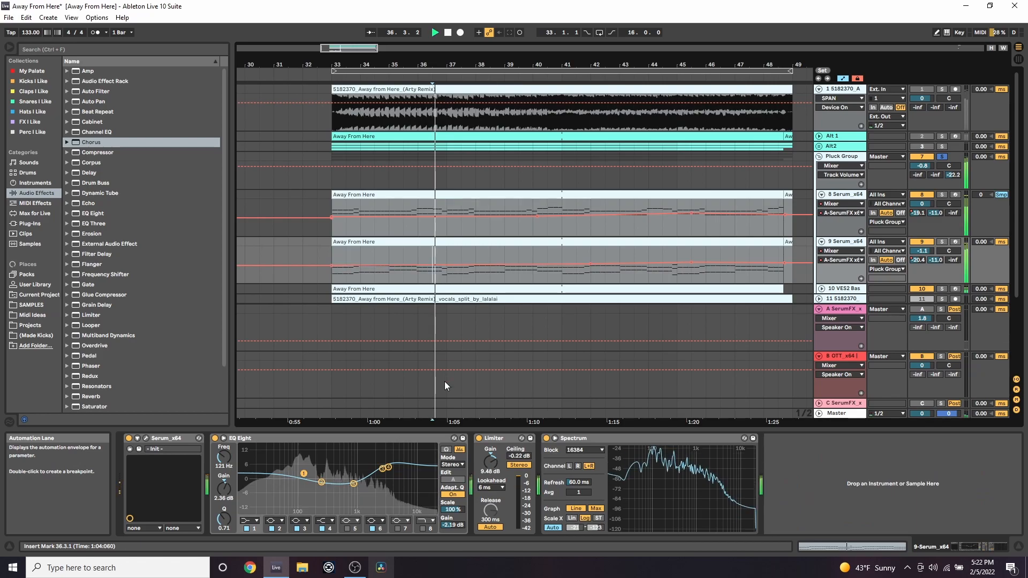
click(432, 389)
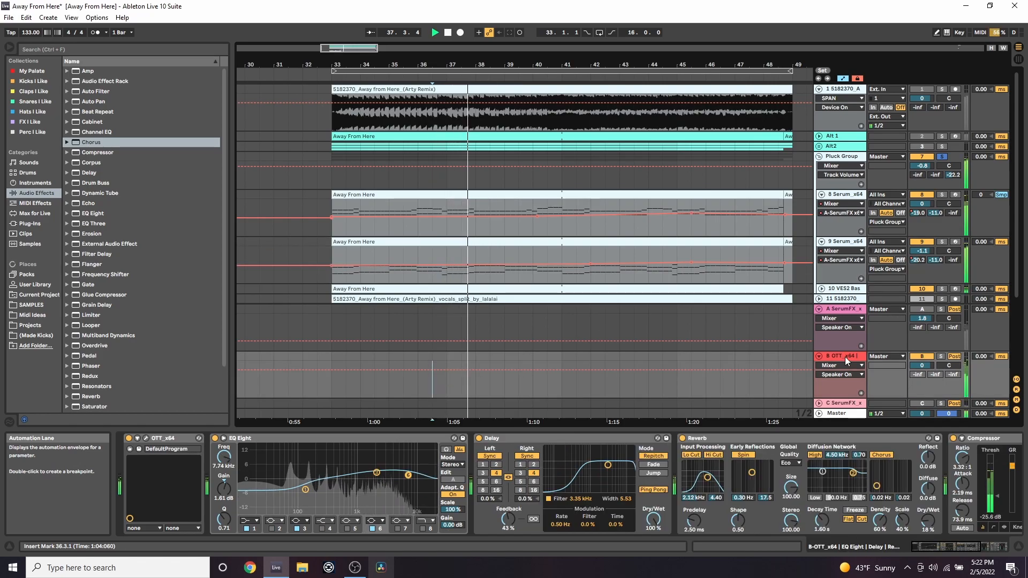
drag(922, 545, 946, 551)
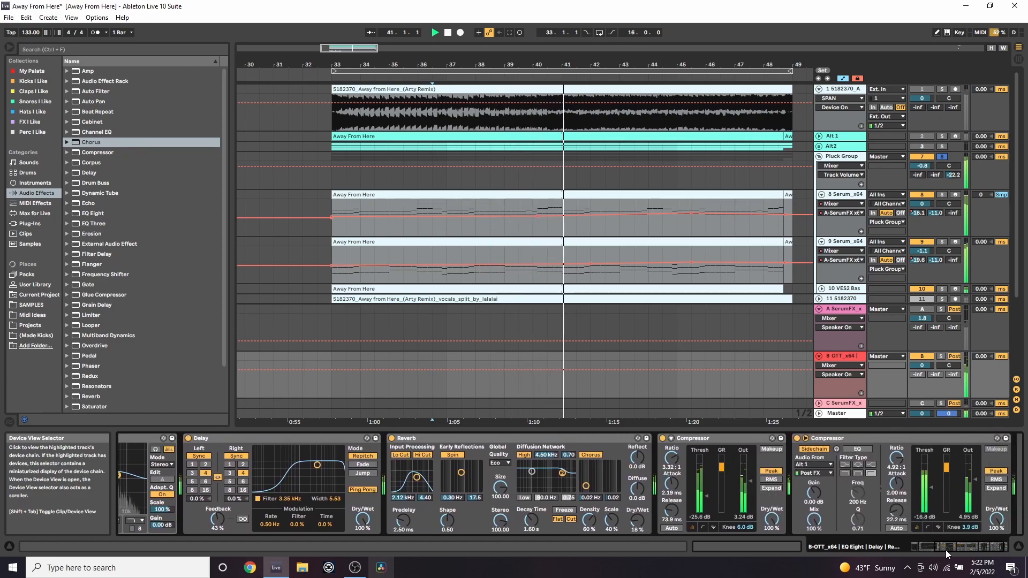
key(space)
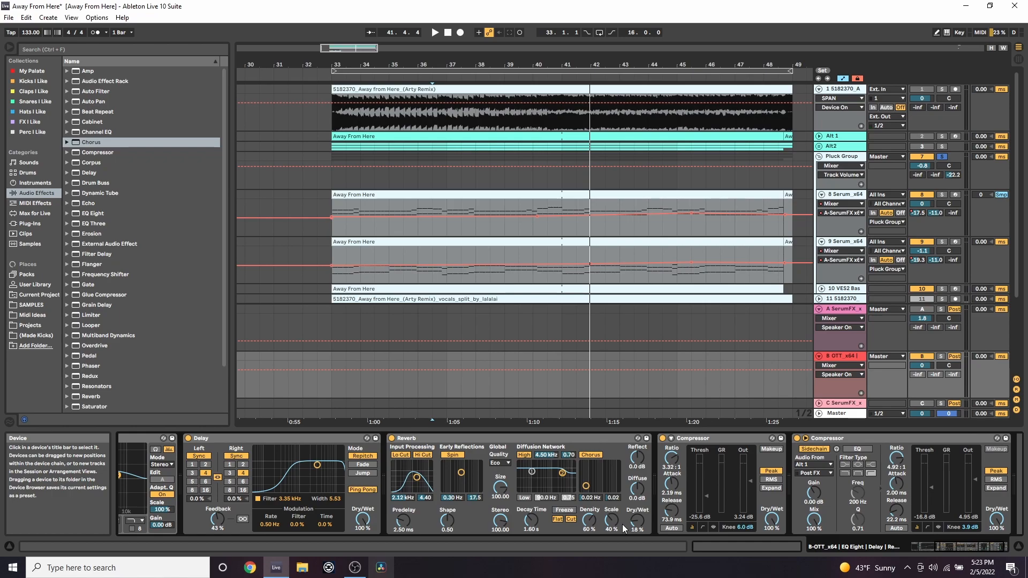
- Examine return B's Compressors and their Alt 1 sidechain source track, and compare the device chain on return A
click(691, 441)
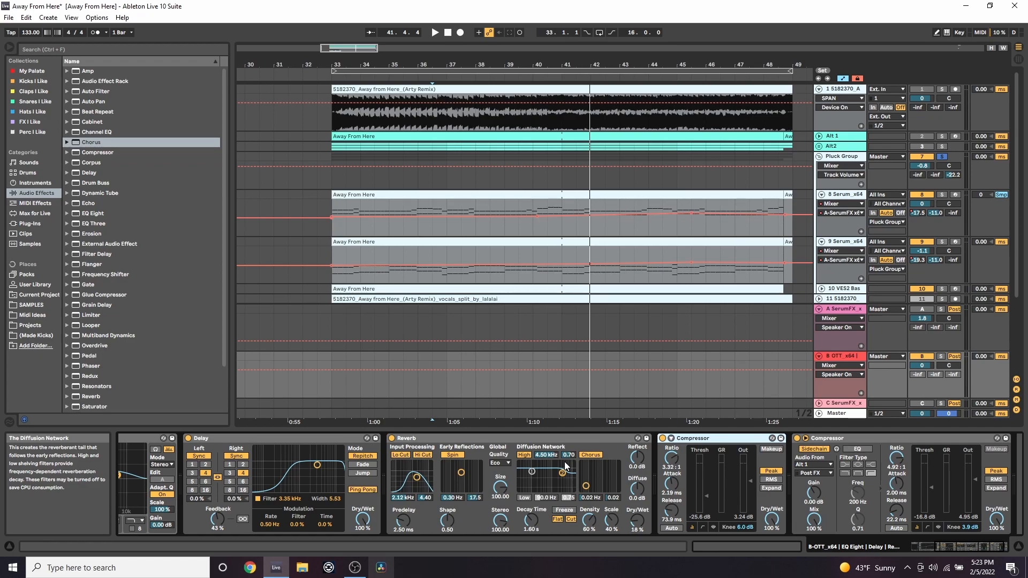
drag(940, 545, 949, 545)
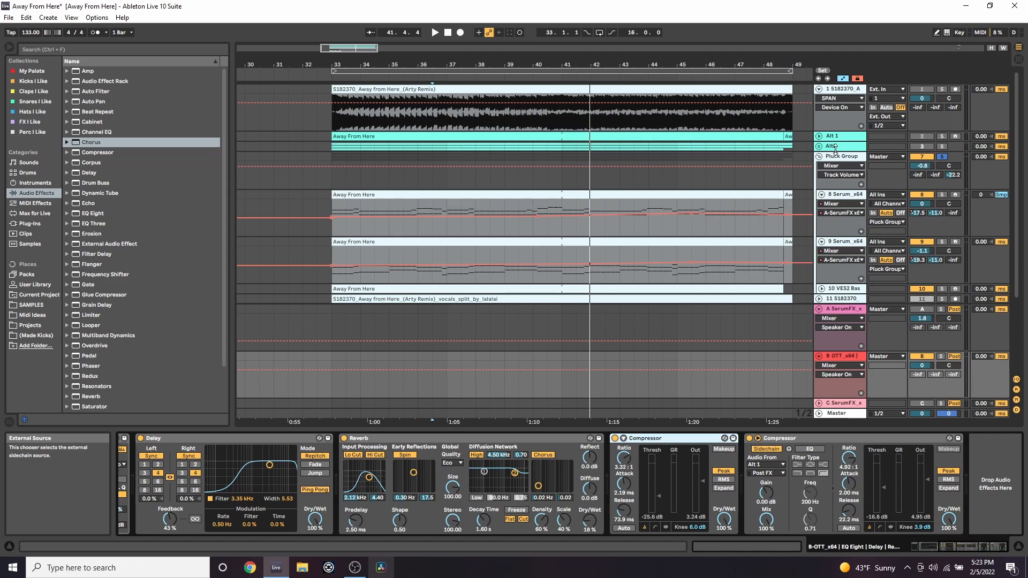
click(833, 136)
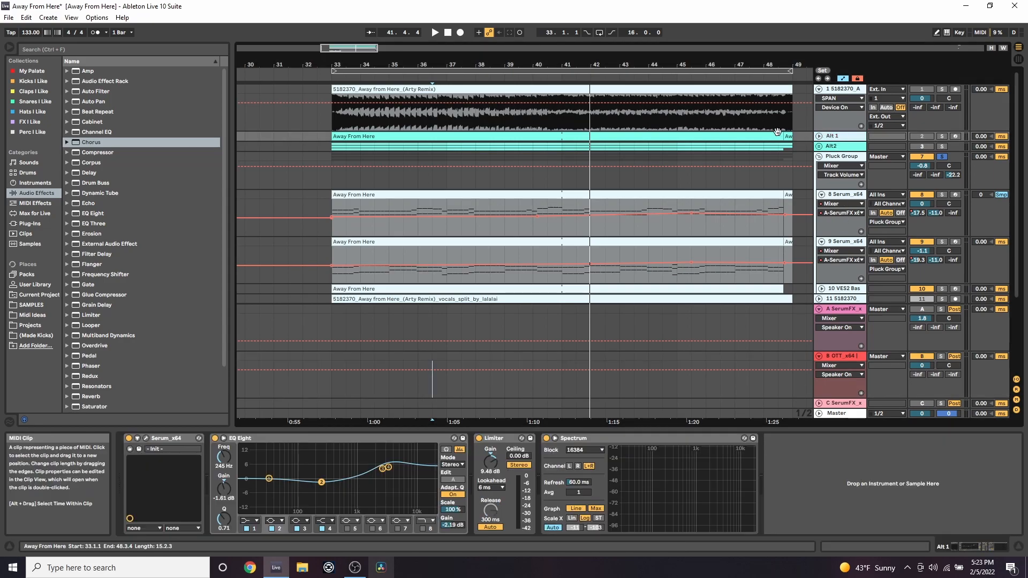
click(777, 382)
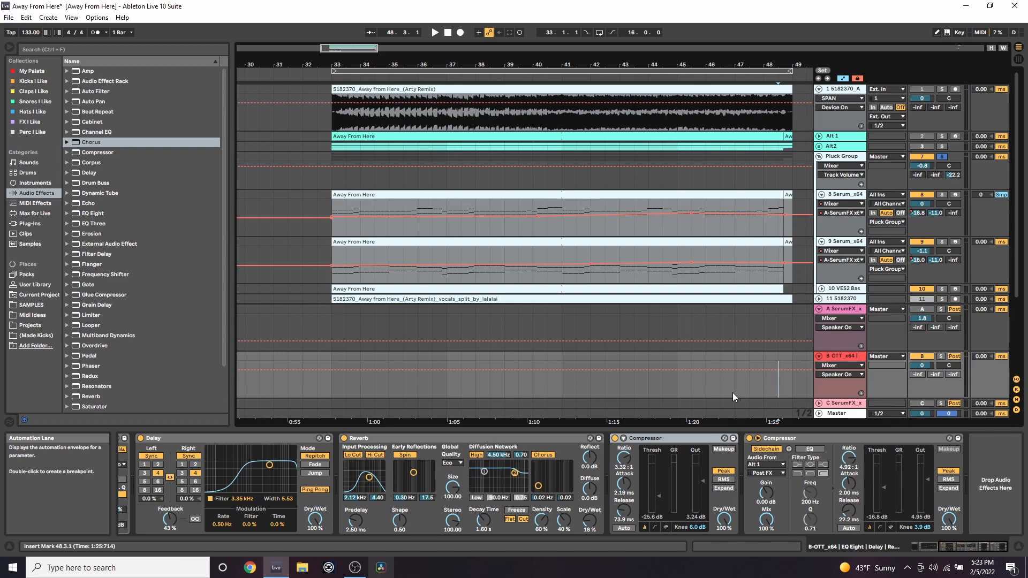
click(832, 316)
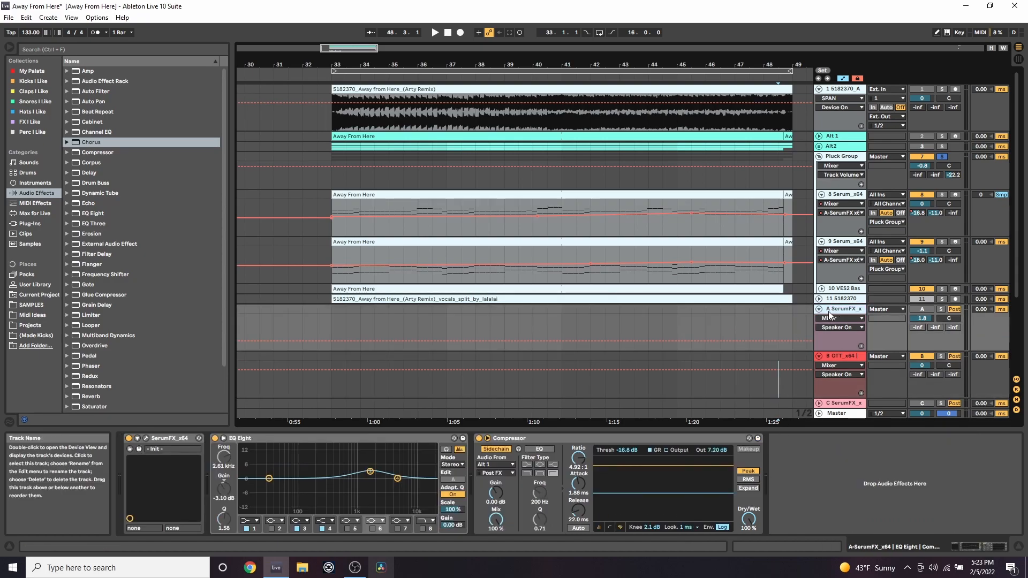
- Fold returns A and B, unfold return C, and examine the reverb settings in its SerumFX
alt+click(819, 356)
click(835, 406)
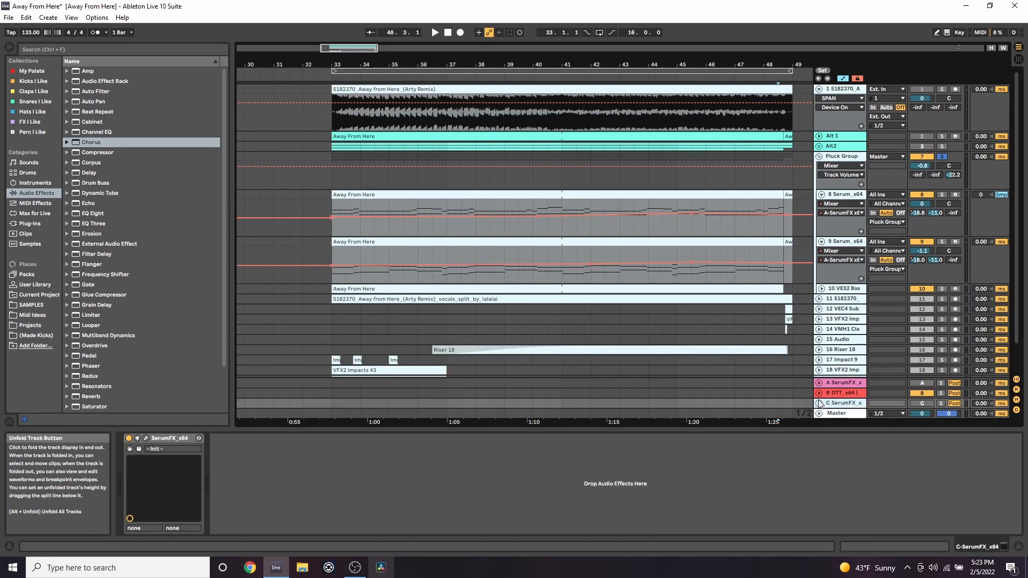
click(819, 403)
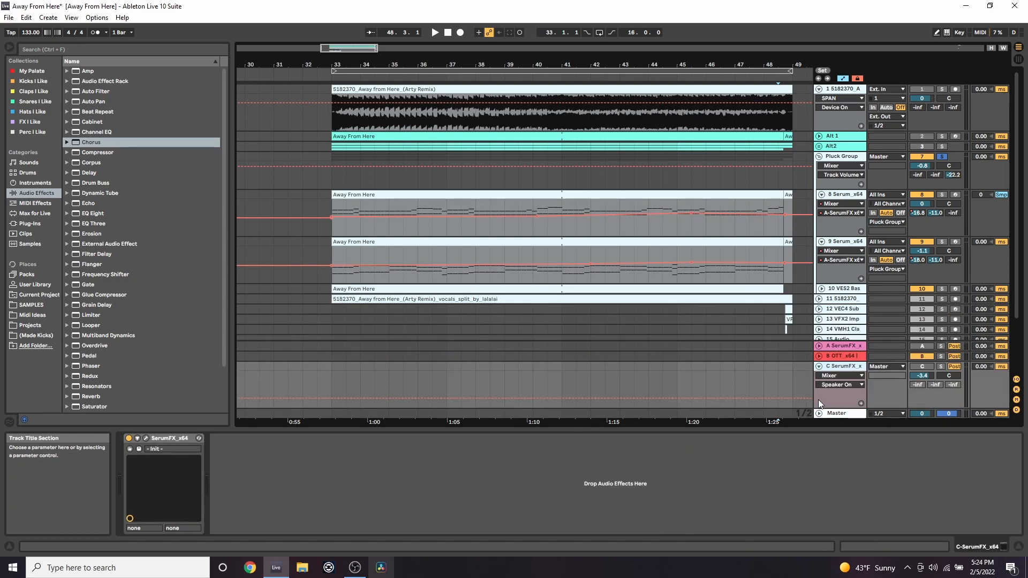
click(146, 439)
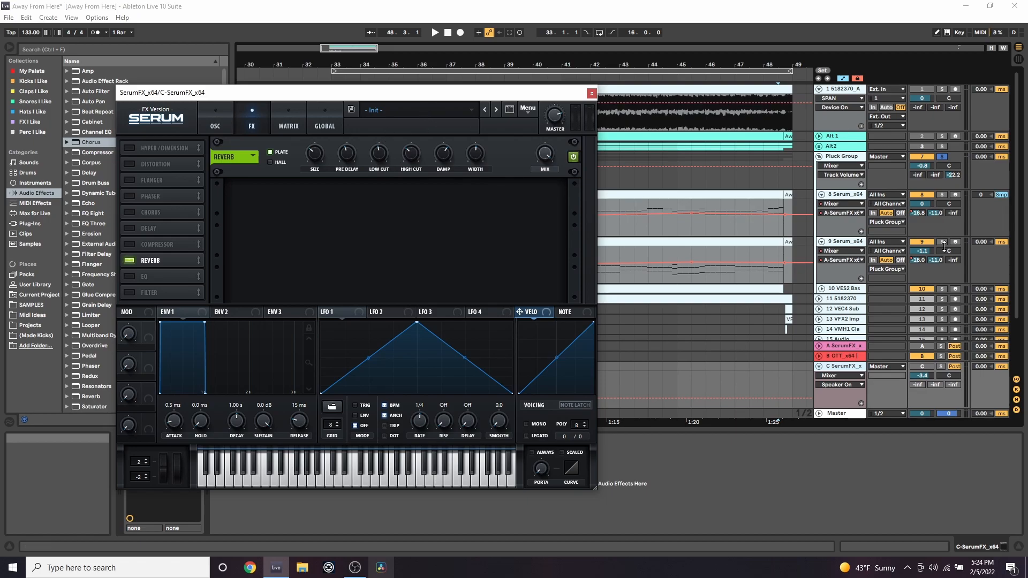
- Activate only return C and play the Pluck Group from bar 40
click(930, 362)
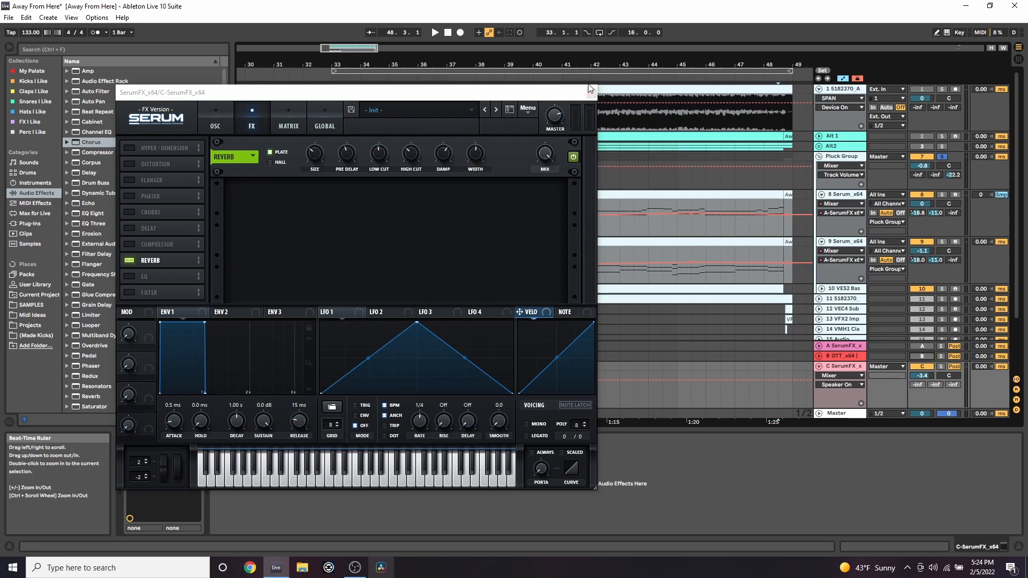
click(533, 181)
key(space)
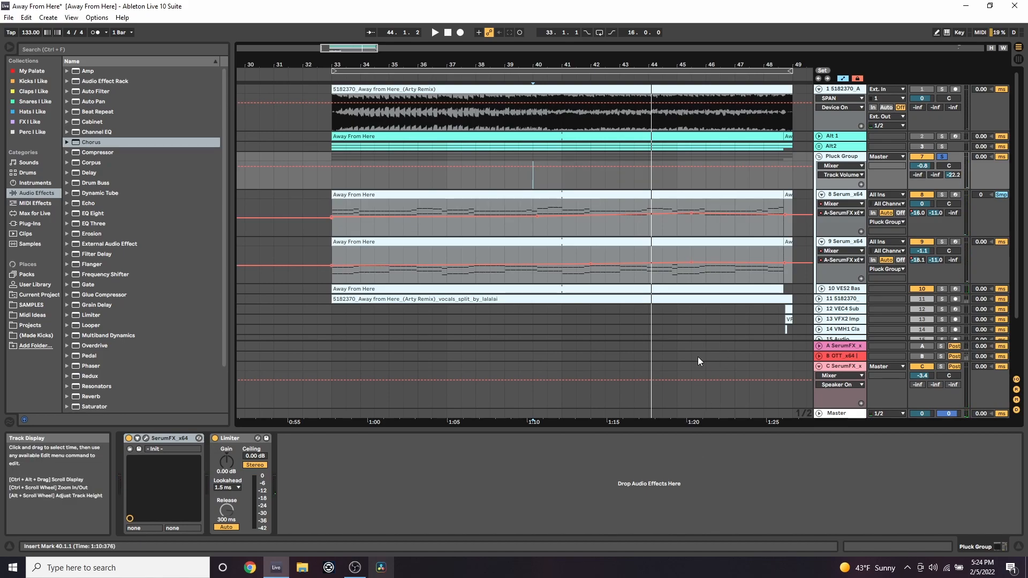
- Hide the automation lanes, reactivate returns A and B alongside C, and play the Pluck Group from bar 37
key(a)
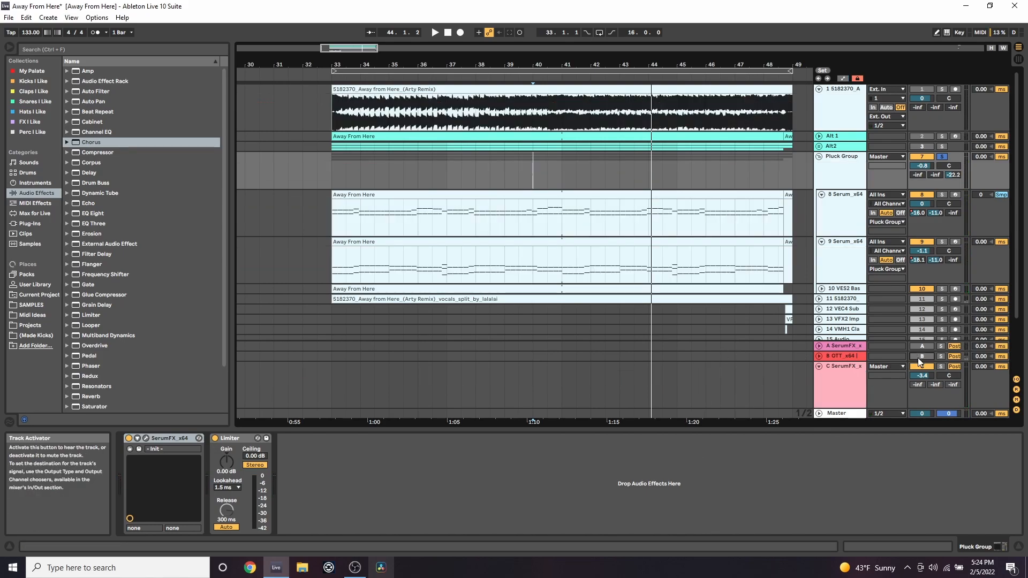
click(922, 347)
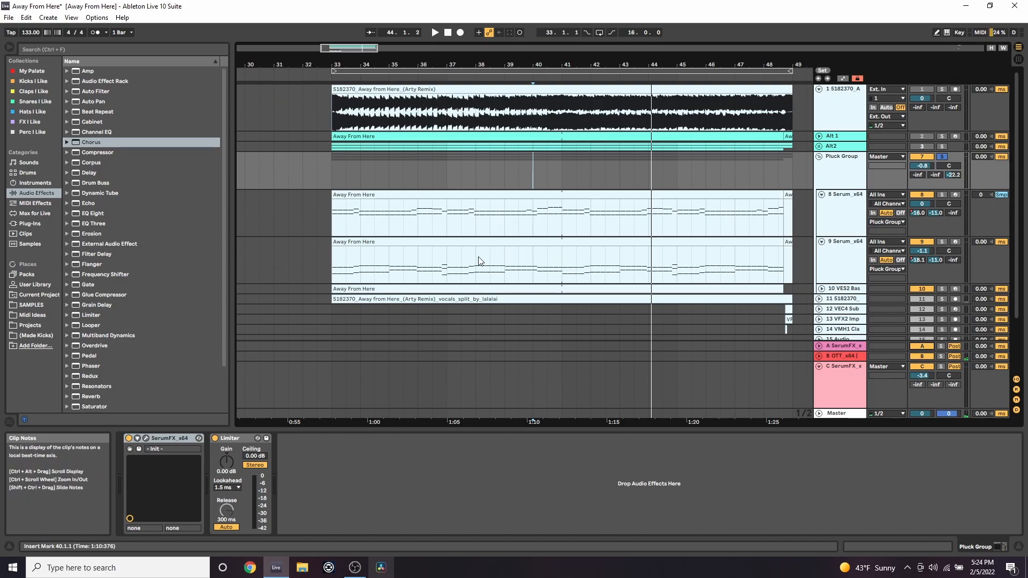
click(449, 264)
key(space)
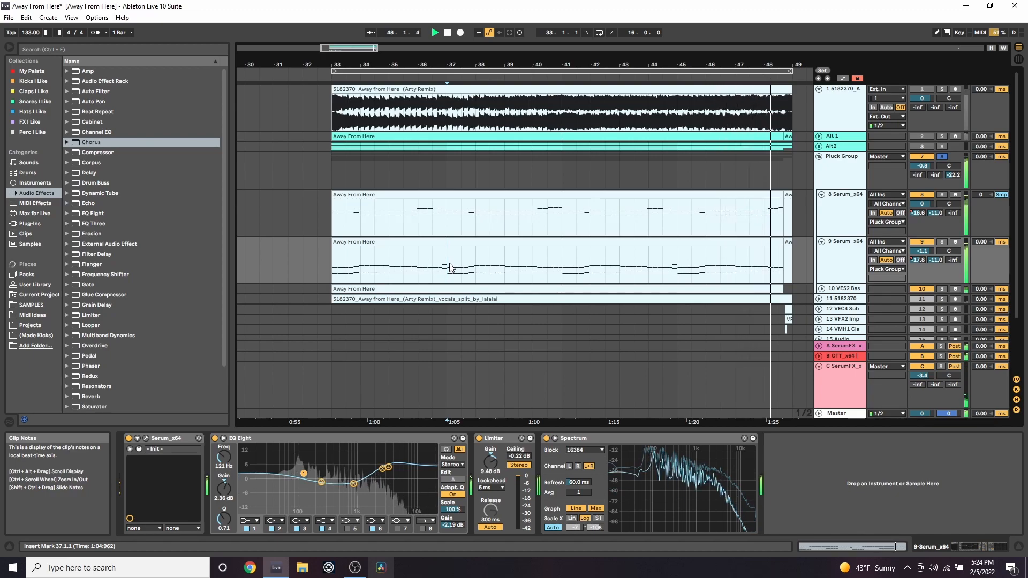
key(space)
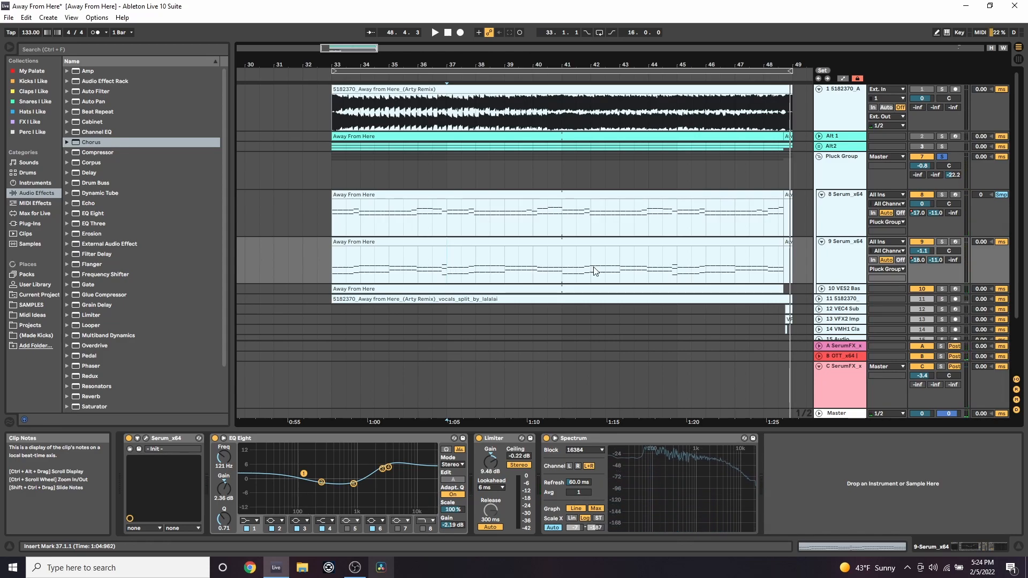
- Fold both Serum tracks and examine the VEC4 Sub and VFX2 Impacts clips just before bar 49
click(822, 242)
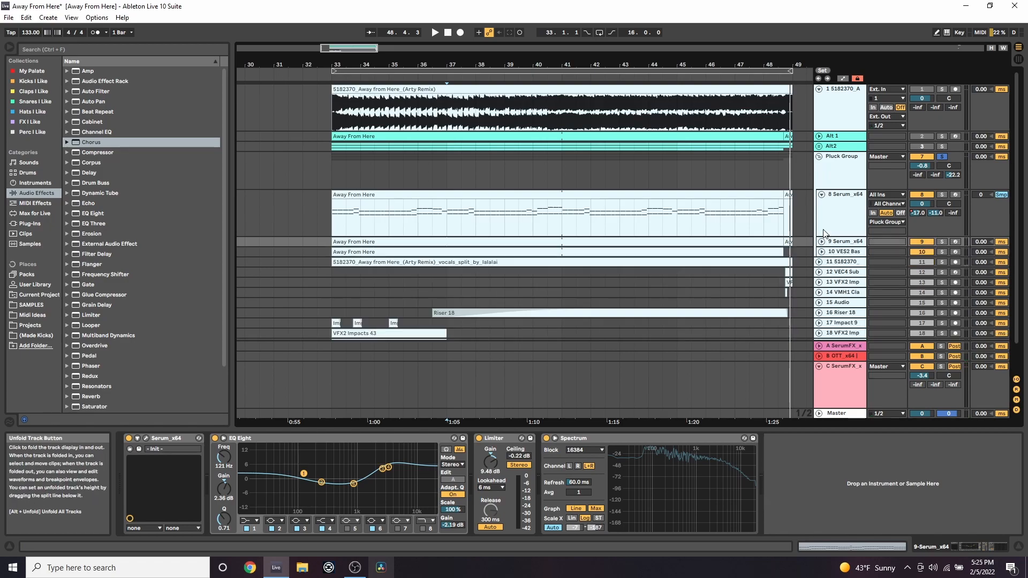
click(822, 196)
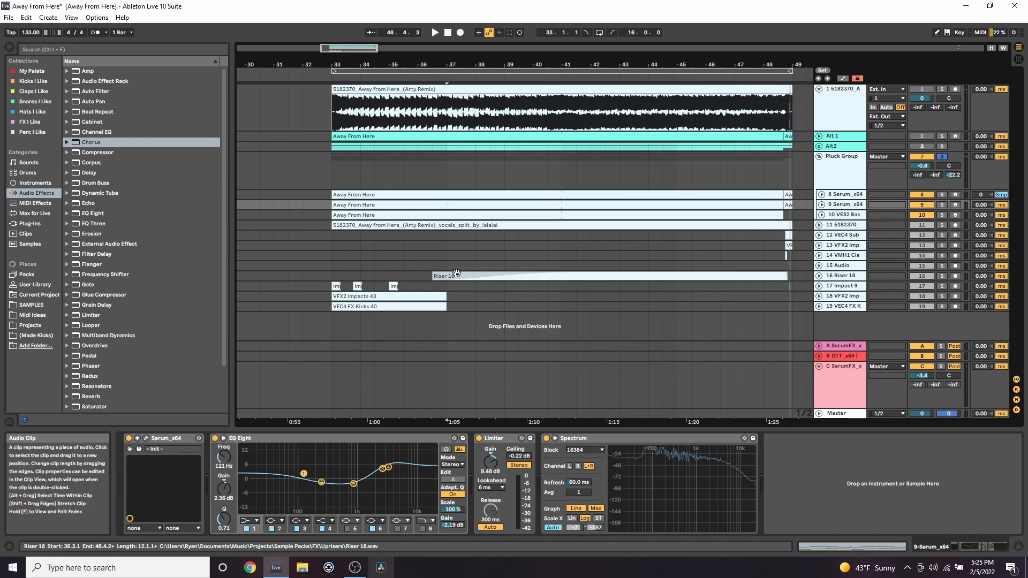
click(799, 268)
drag(797, 63, 816, 235)
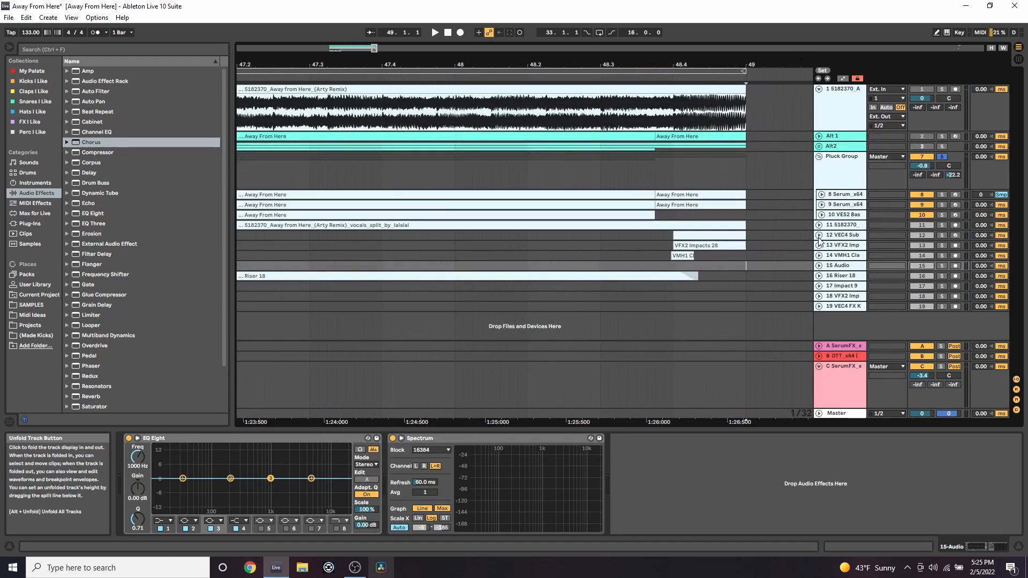
click(819, 235)
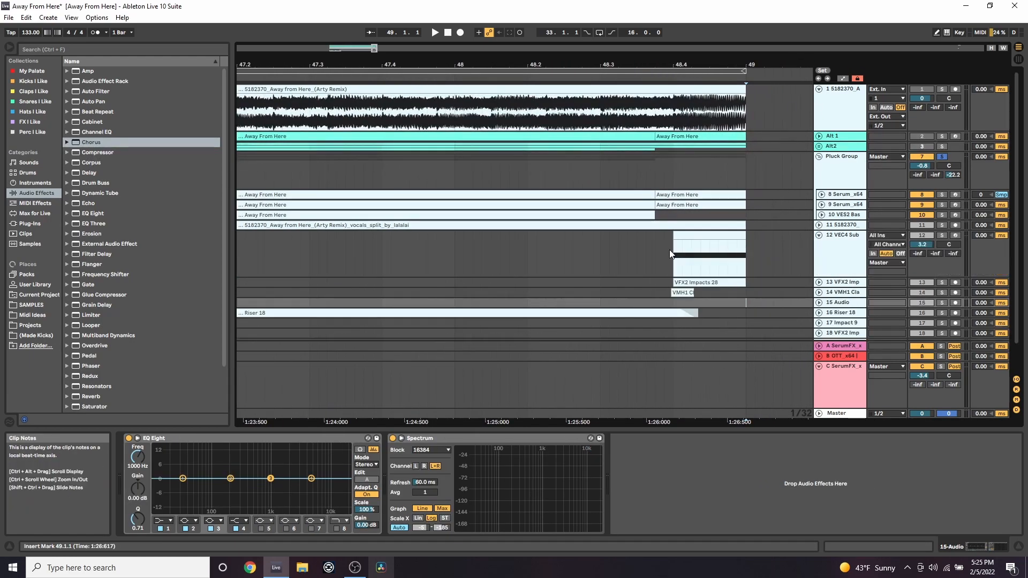
click(819, 283)
click(819, 283)
click(819, 235)
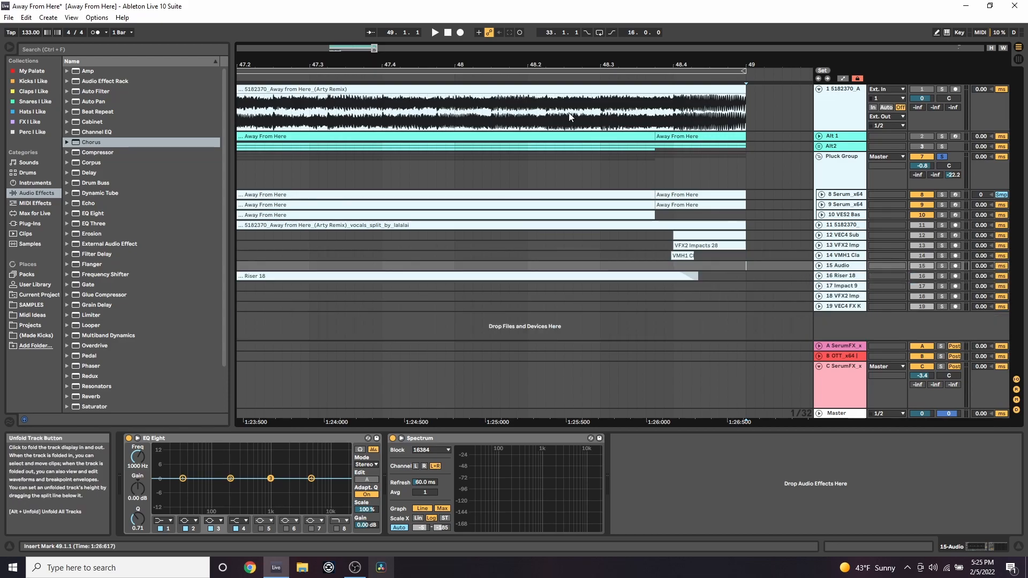
- Unsolo the Pluck Group and play the full section from bar 33 with all its layers
drag(535, 65, 767, 58)
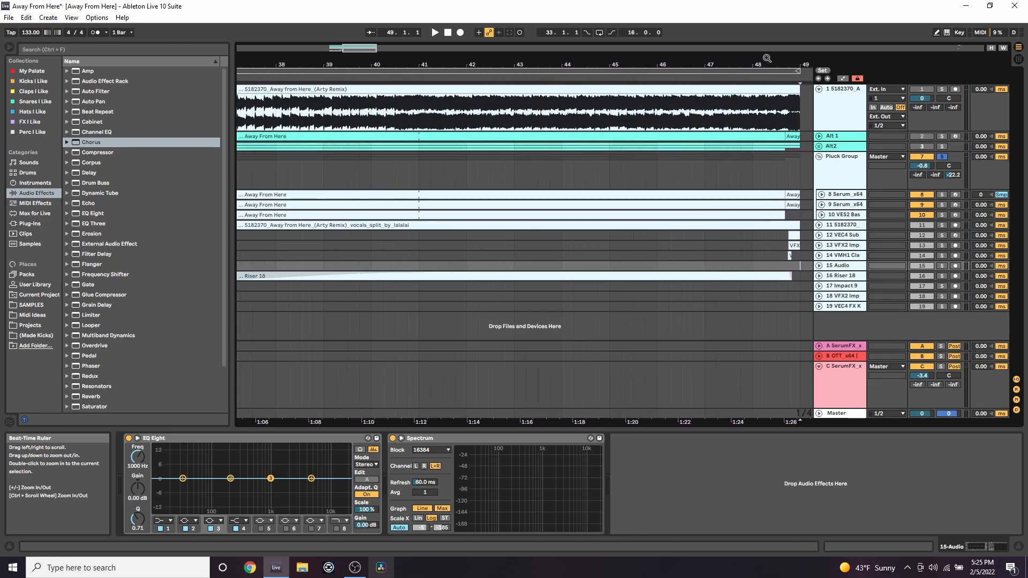
double_click(773, 60)
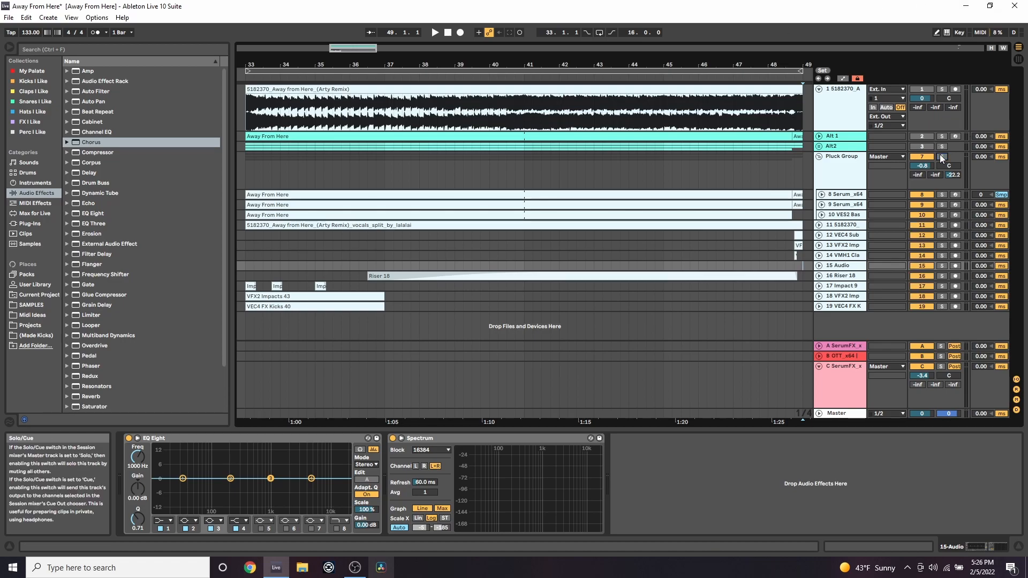
click(461, 70)
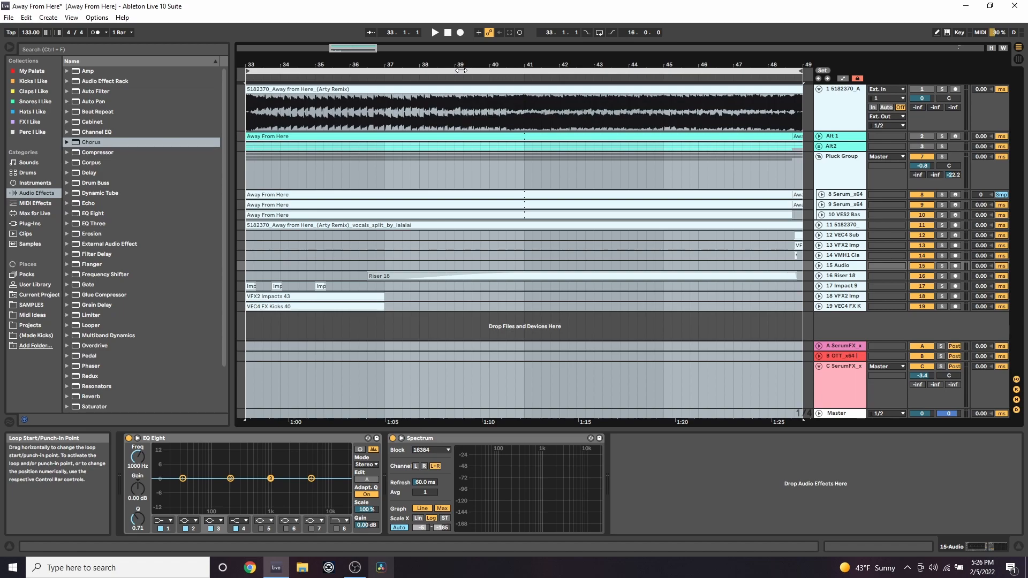
key(space)
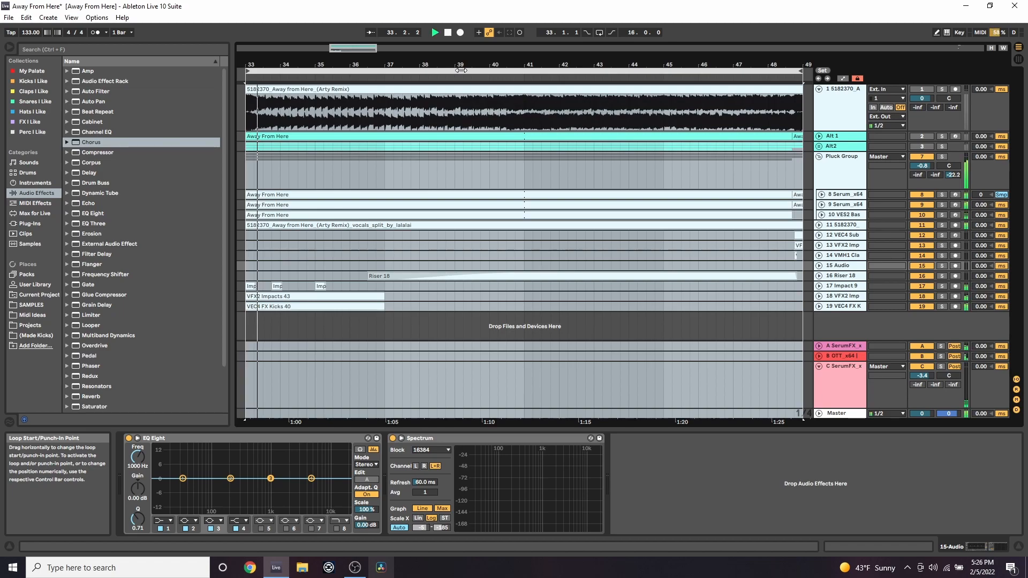